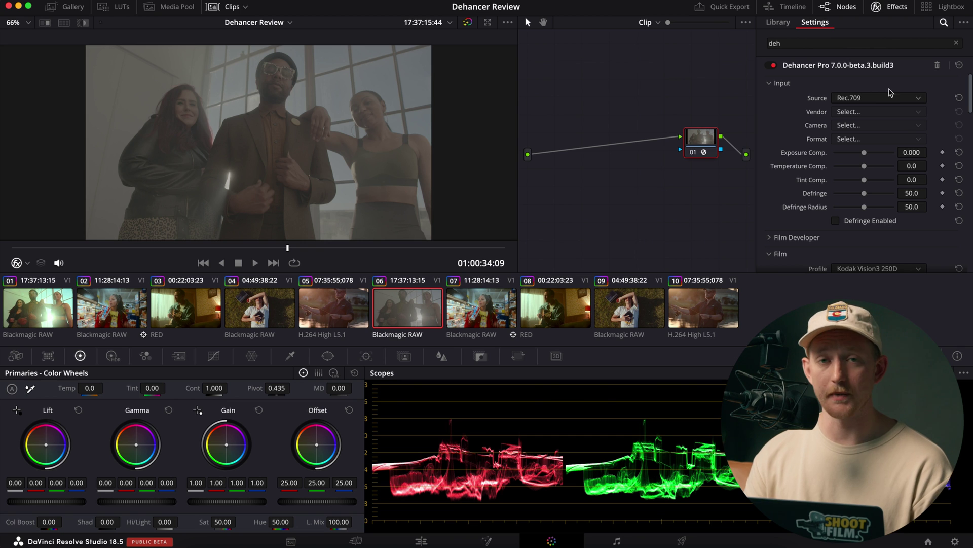
left_click_drag(701, 147, 706, 148)
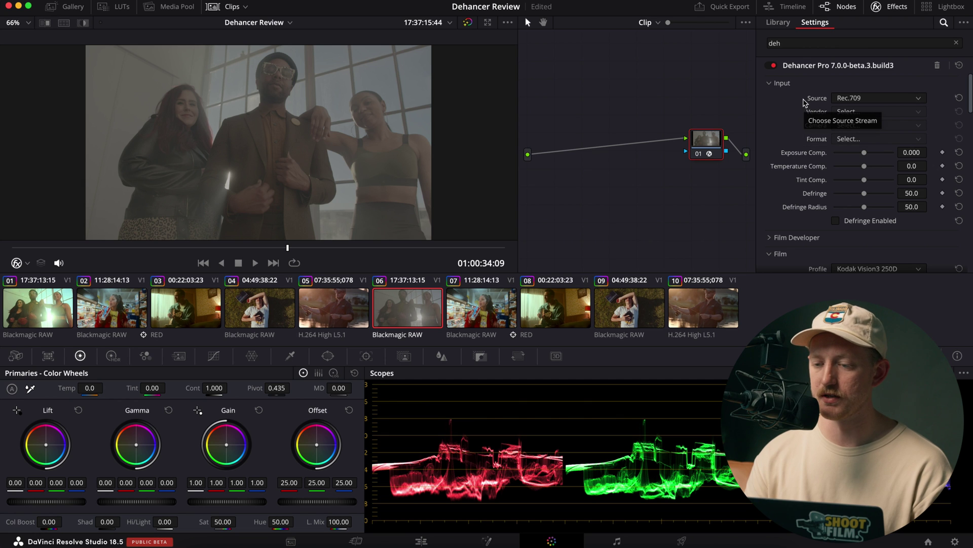
scroll(804, 102, "down", 3)
scroll(804, 102, "down", 15)
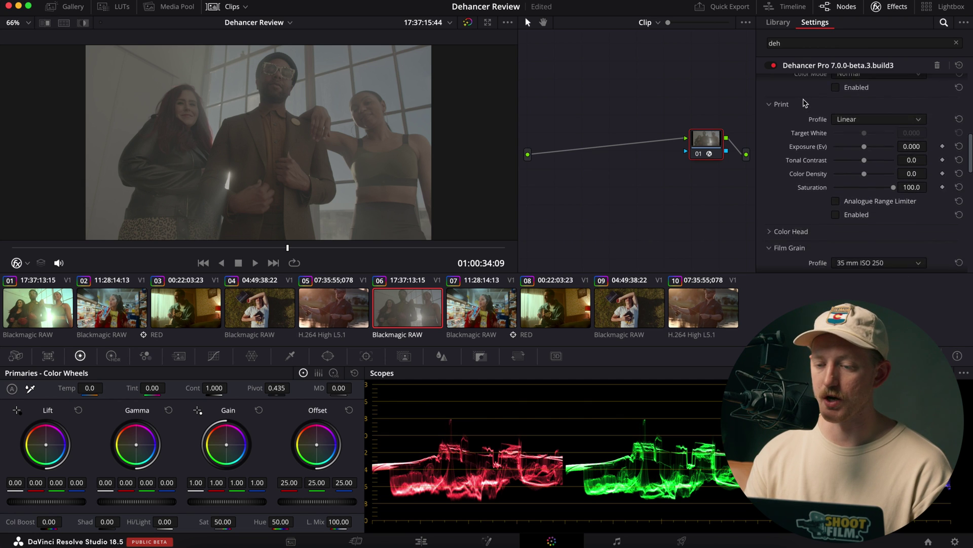
scroll(797, 128, "down", 2)
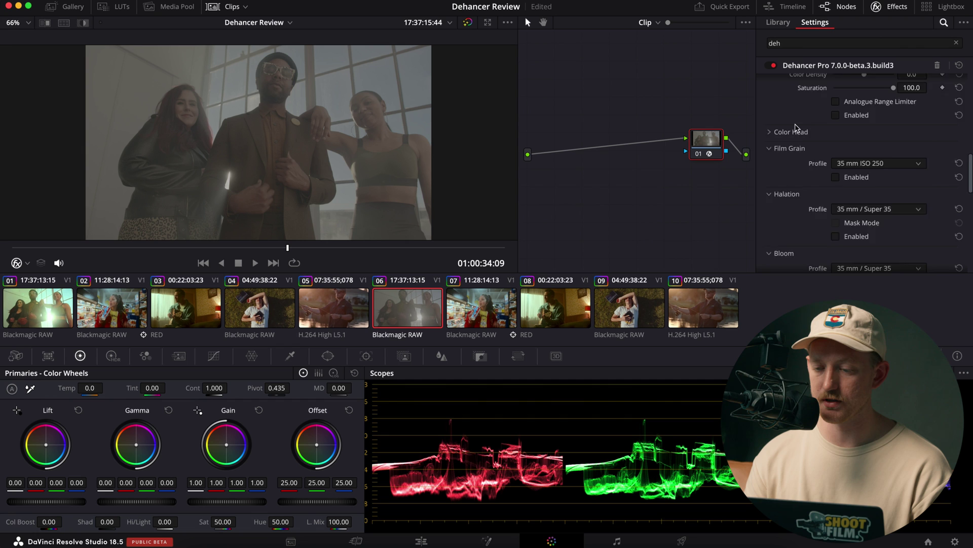
scroll(797, 128, "down", 6)
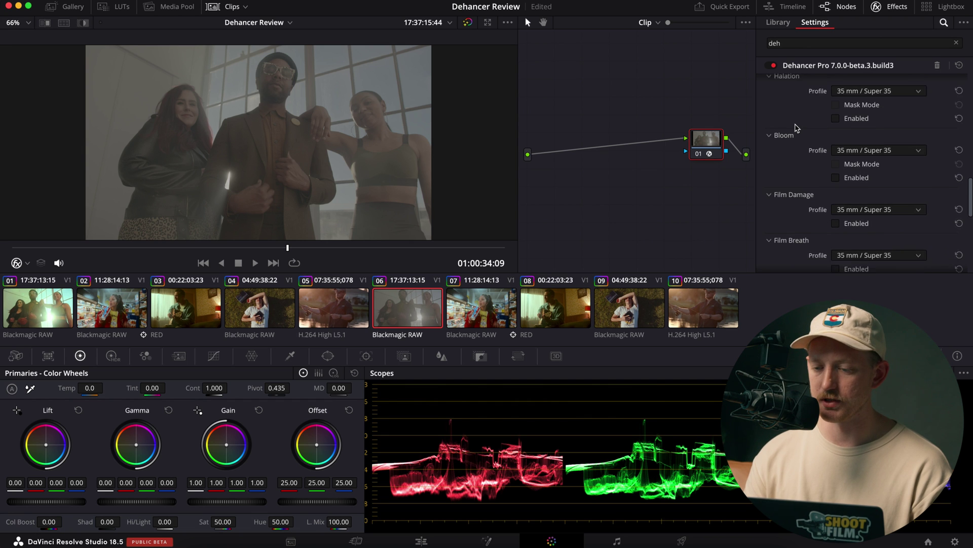
scroll(797, 128, "down", 6)
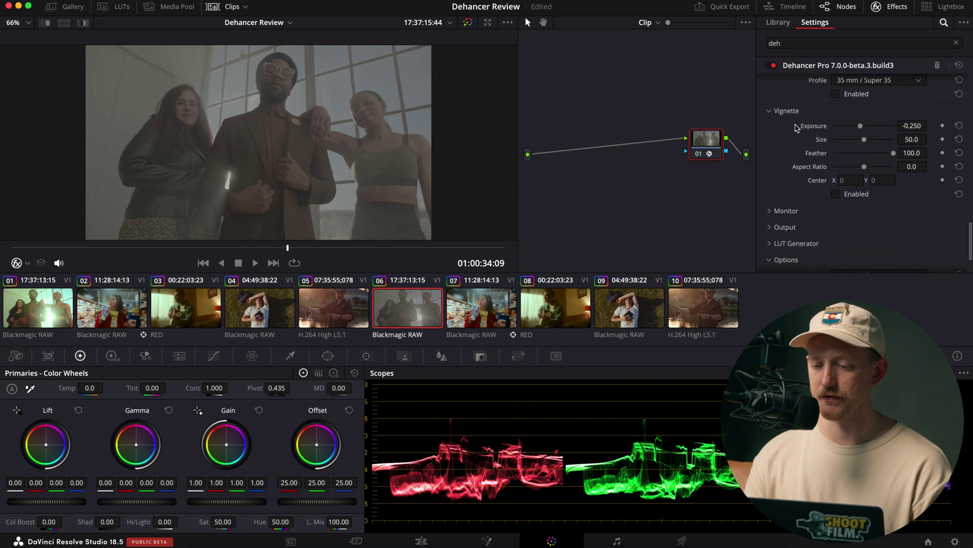
scroll(795, 128, "up", 20)
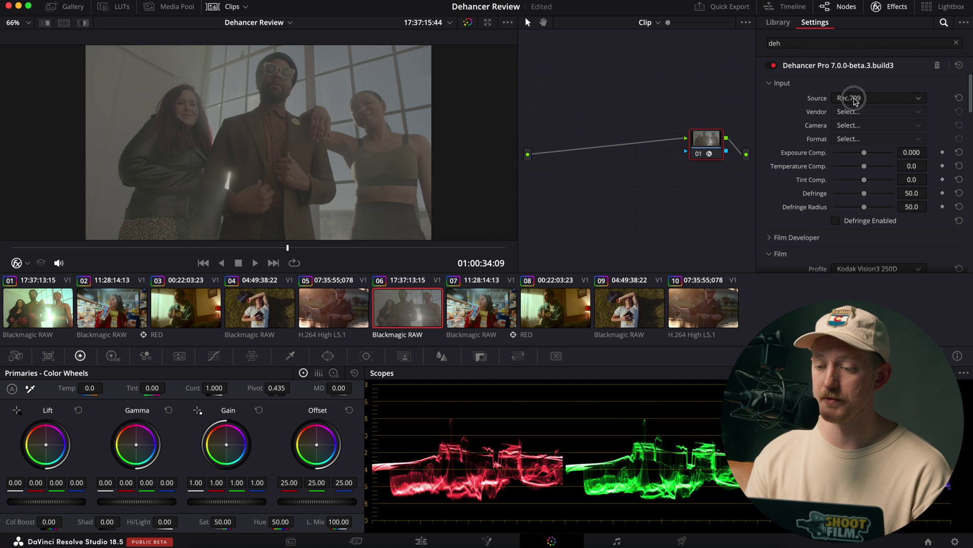
Set Dehancer's input source to the Blackmagic Design Pocket Cinema Camera 6K.
left_click(857, 98)
left_click(860, 198)
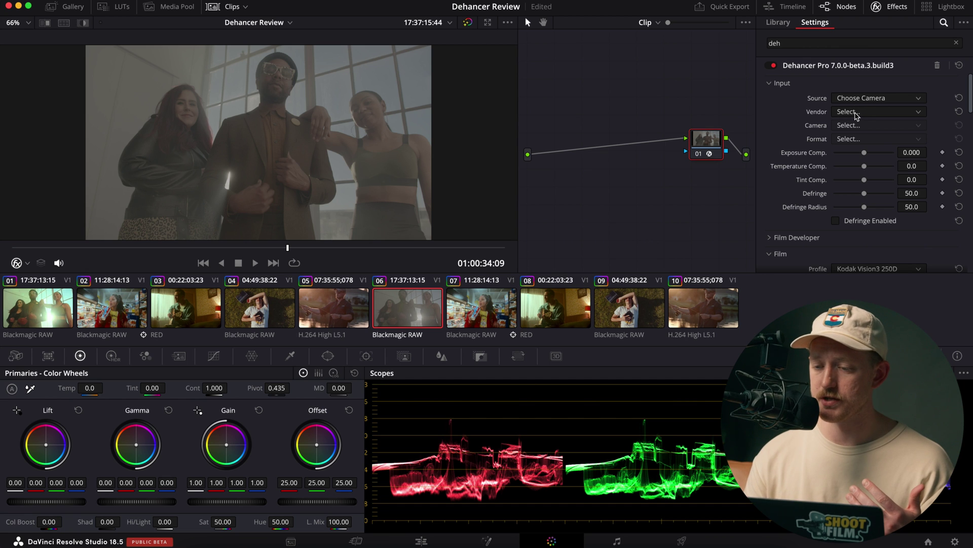
left_click(858, 112)
left_click(858, 160)
left_click(850, 127)
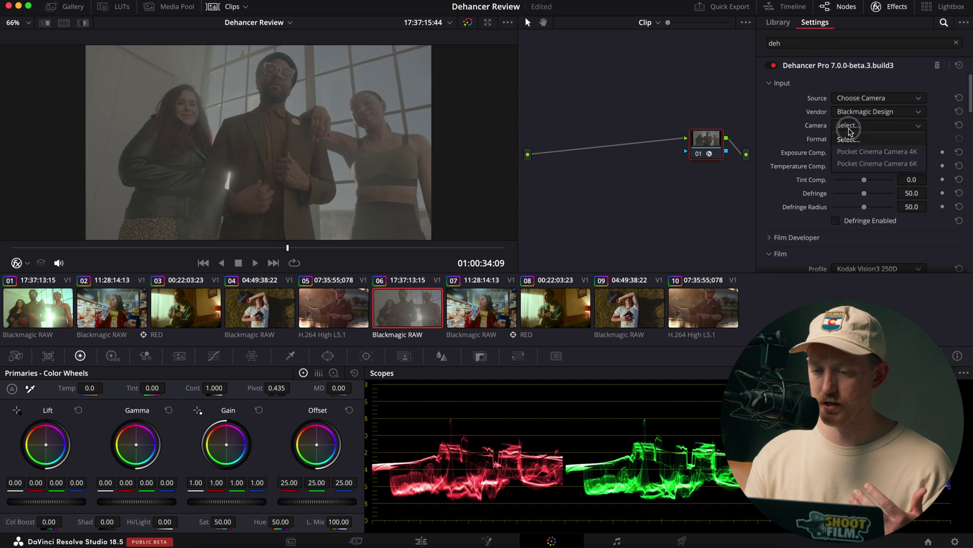
left_click(859, 151)
Choose the Film Gen5 ISO 400 format and raise Exposure Comp. to 0.303.
left_click(849, 140)
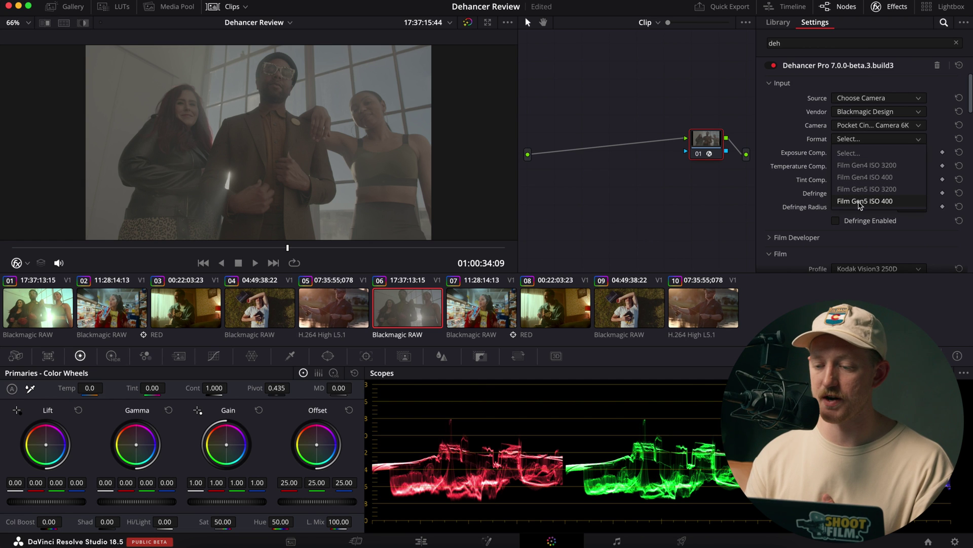
left_click(861, 202)
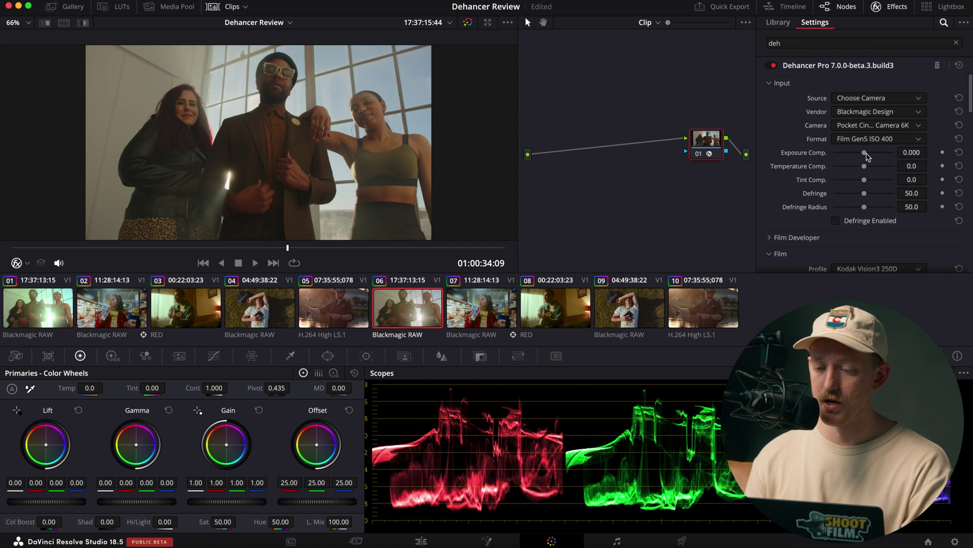
left_click_drag(865, 152, 869, 168)
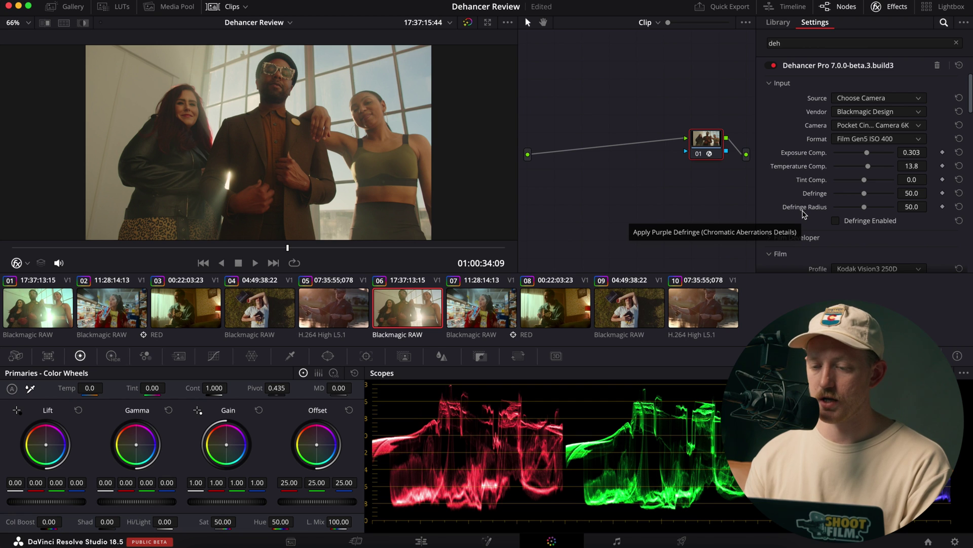
Expand Film Developer, pick the Fujichrome Velvia 100 film profile and enable it.
scroll(792, 196, "down", 3)
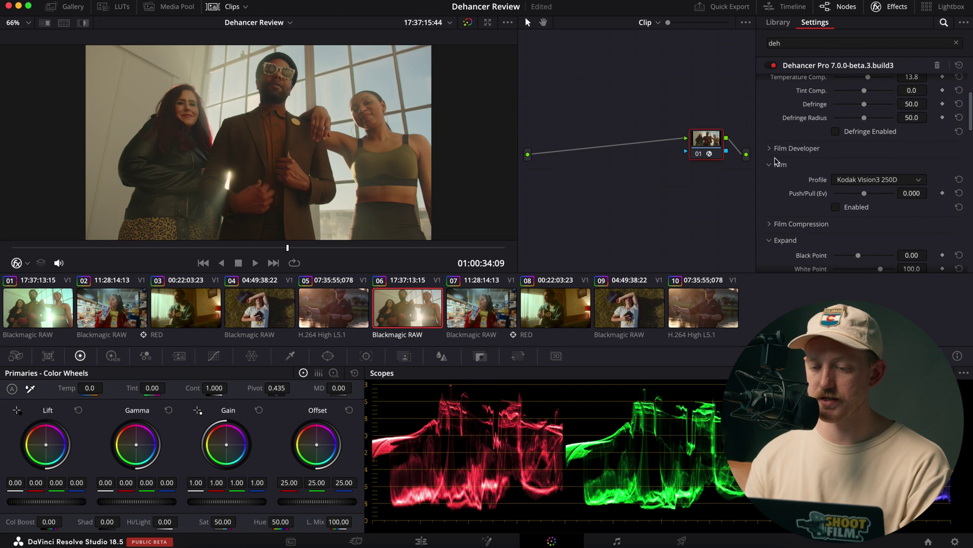
left_click(769, 149)
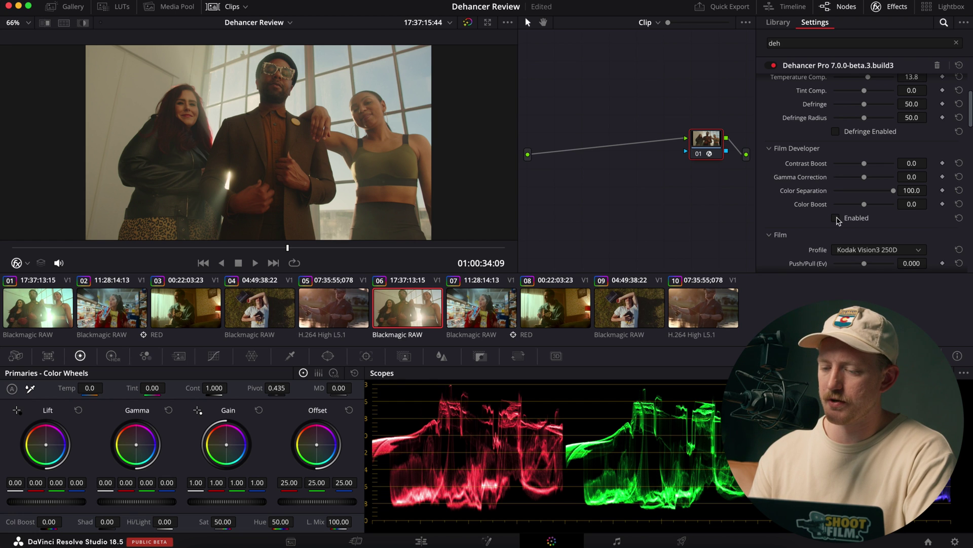
scroll(807, 218, "down", 4)
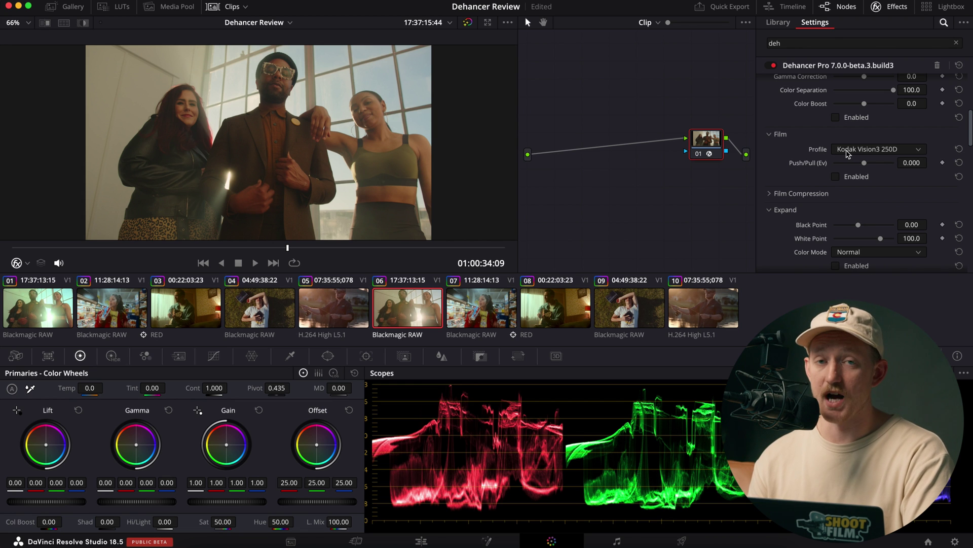
left_click(847, 150)
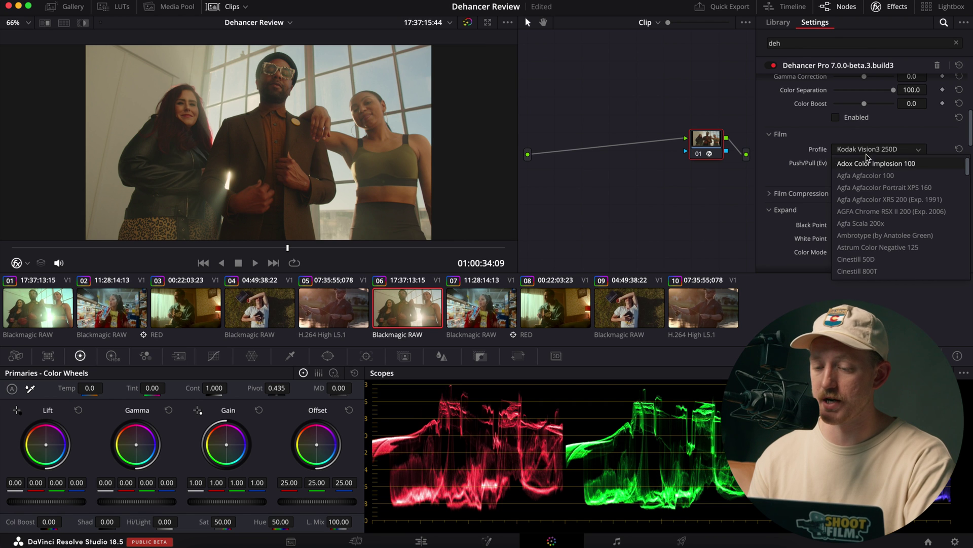
scroll(866, 212, "down", 10)
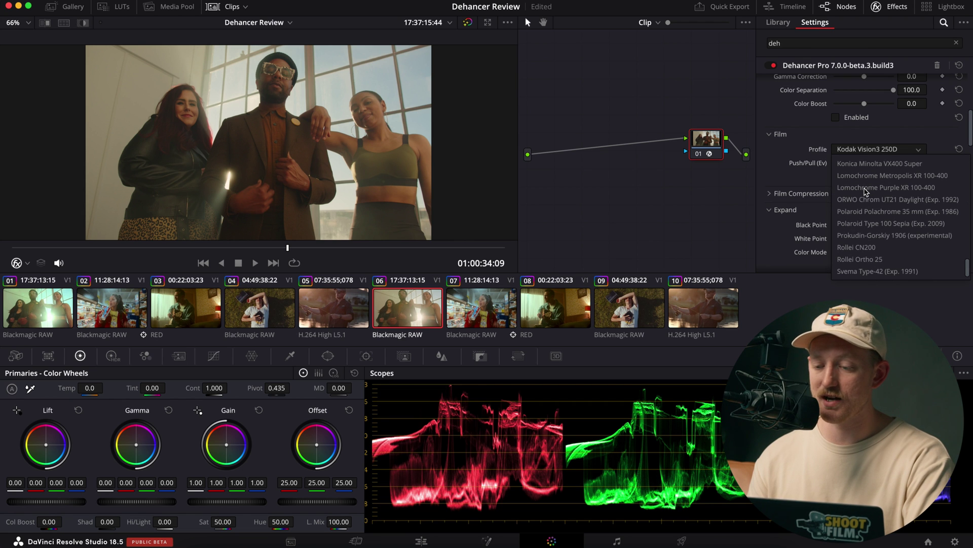
scroll(865, 191, "up", 10)
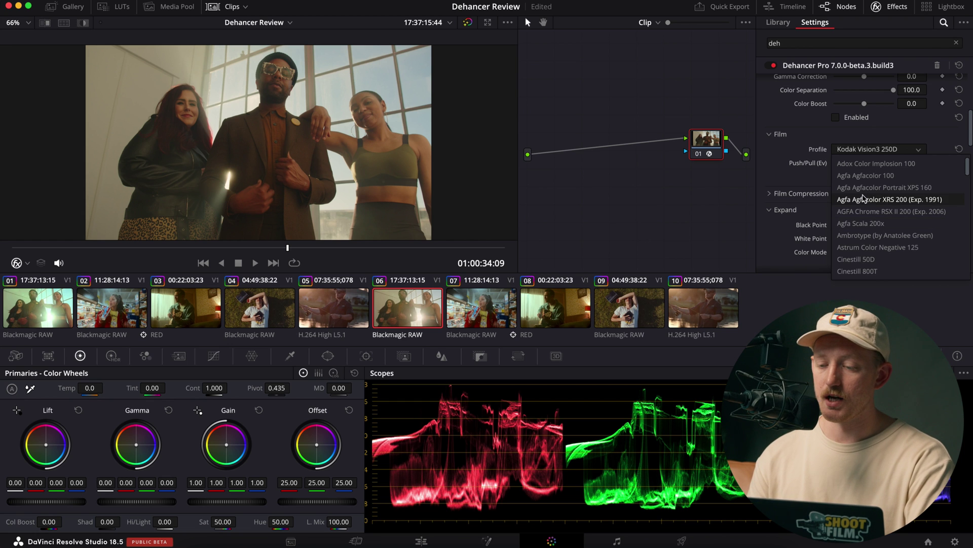
scroll(863, 198, "down", 3)
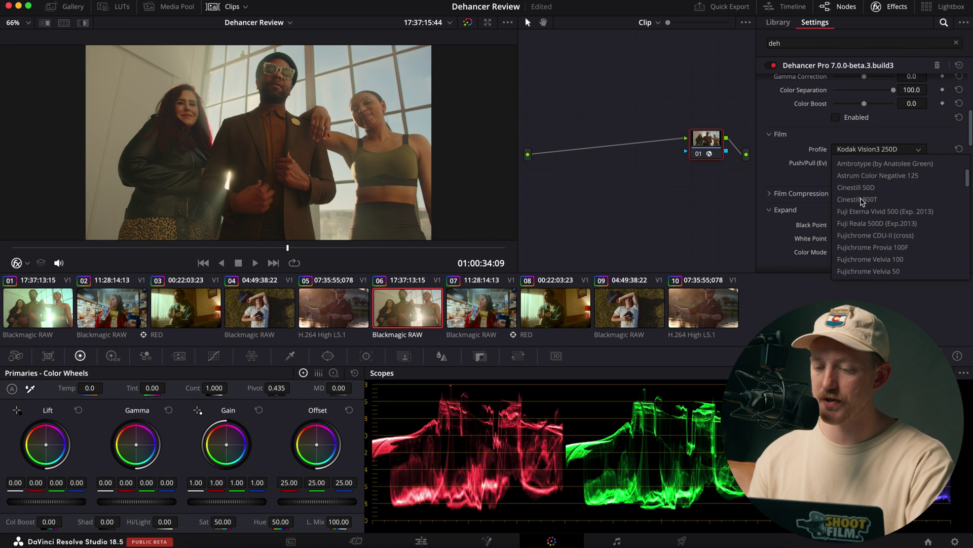
scroll(861, 201, "down", 1)
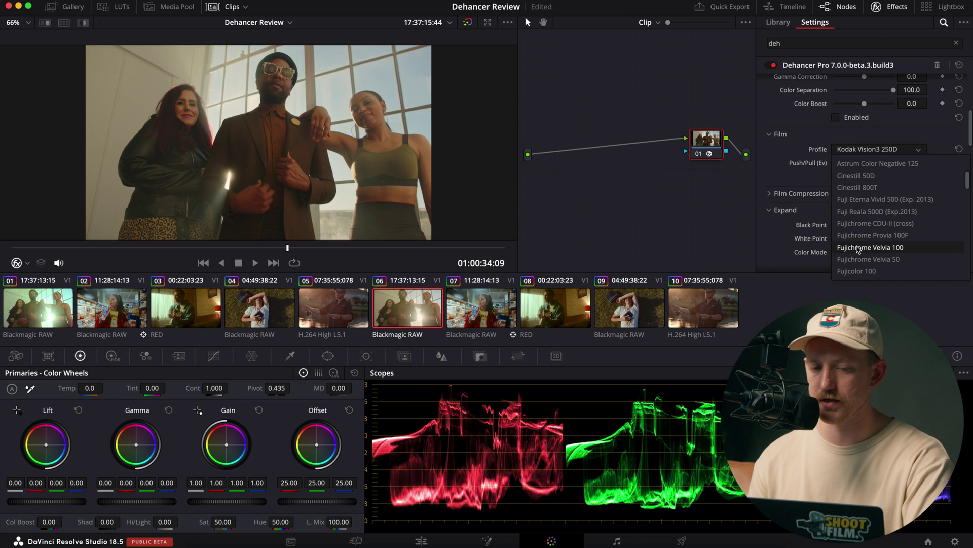
left_click(858, 247)
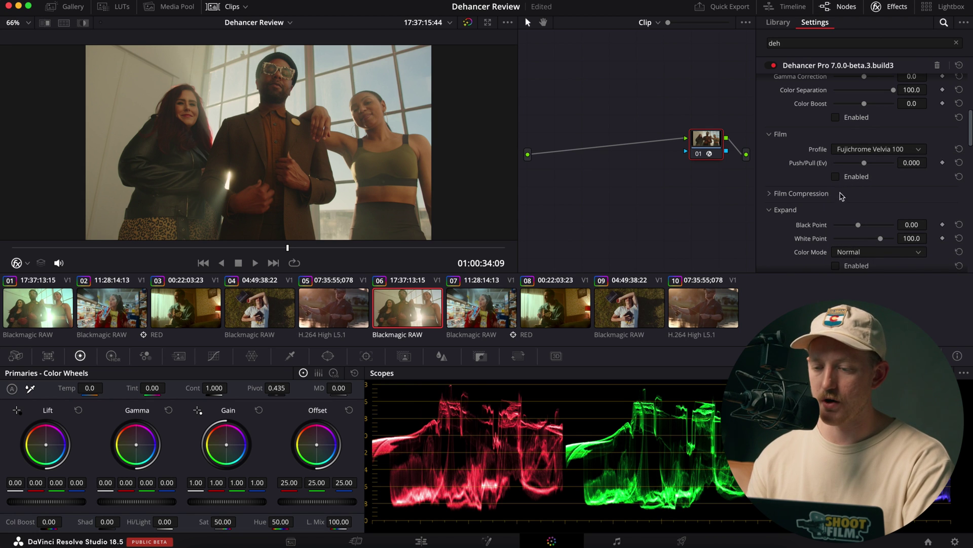
left_click(836, 177)
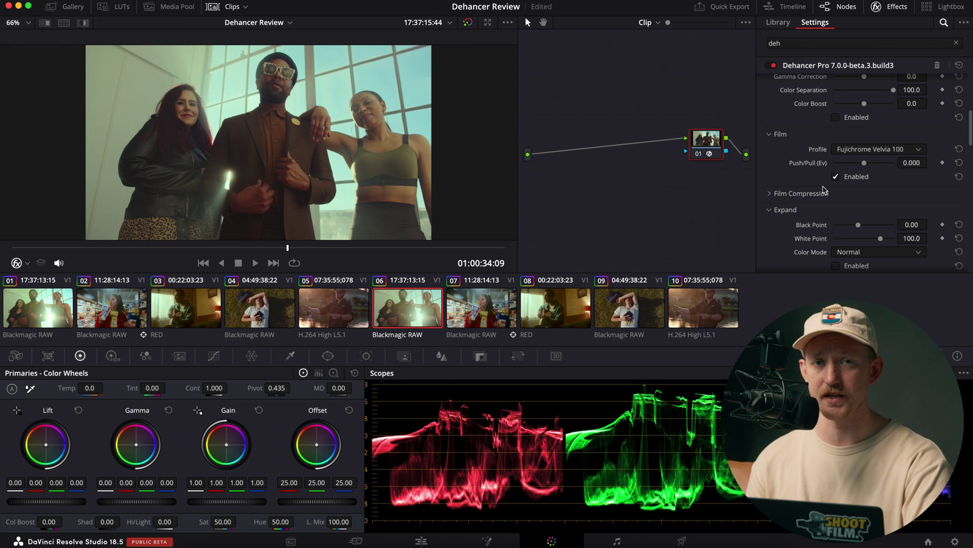
Enable Expand with Black Point 6.15 and White Point 96.1.
scroll(824, 189, "down", 2)
scroll(785, 161, "down", 1)
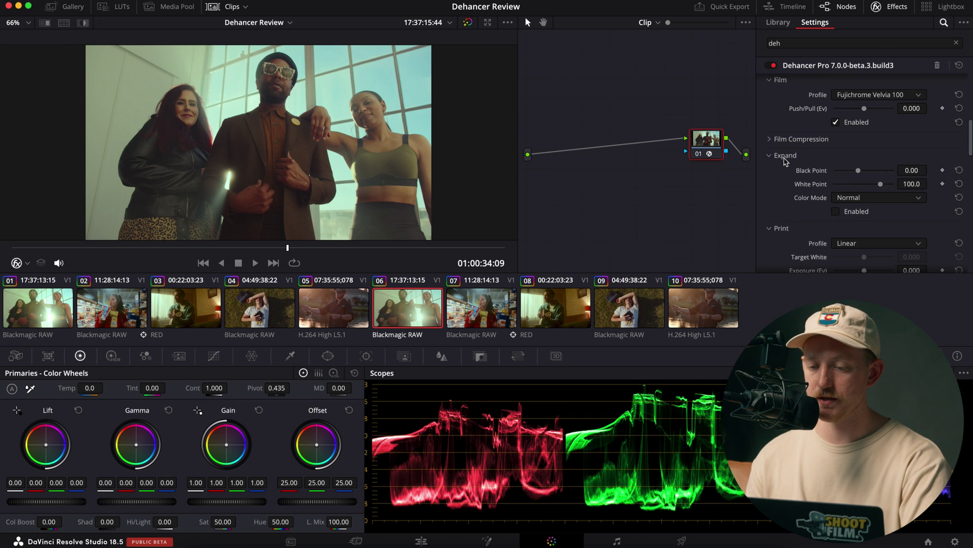
left_click(837, 191)
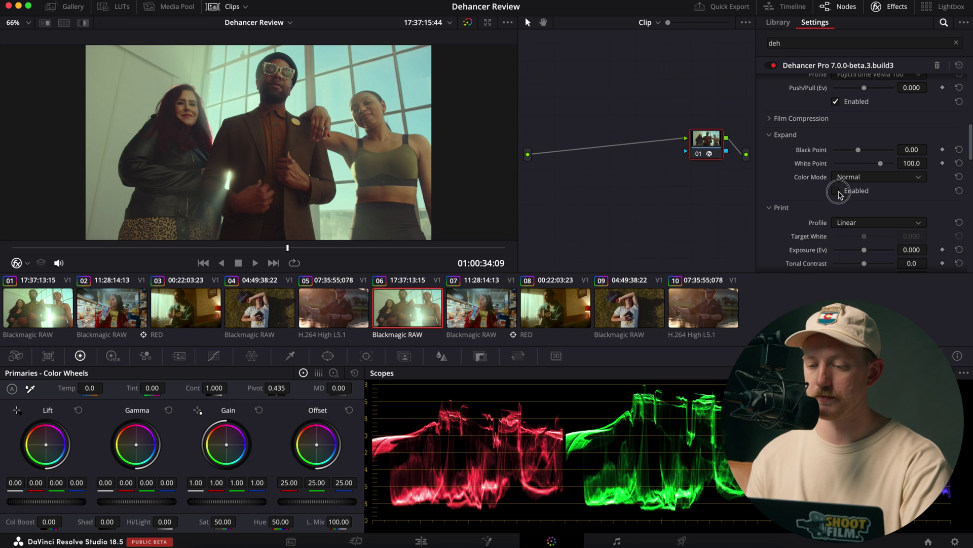
left_click_drag(858, 150, 866, 153)
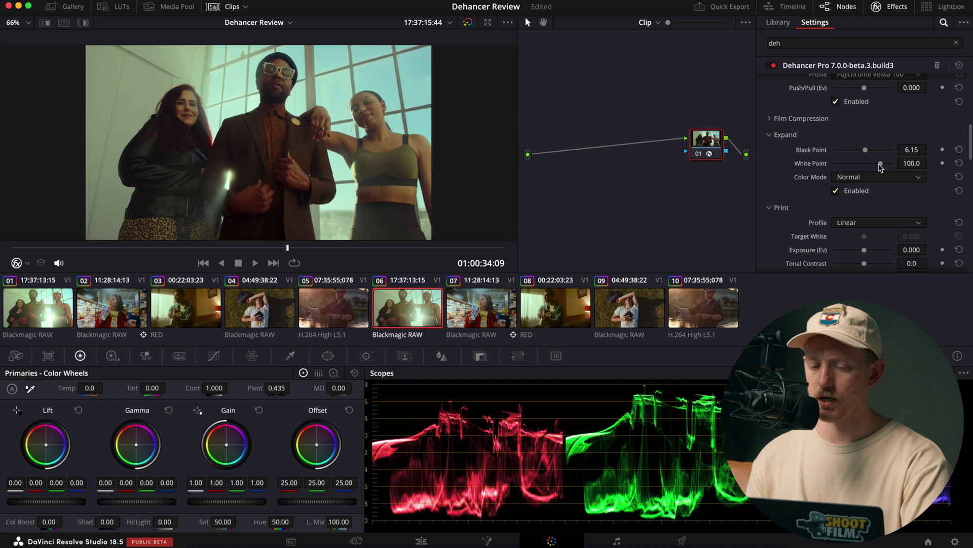
mouse_move(880, 164)
left_mouse_down()
mouse_move(867, 164)
mouse_move(879, 165)
left_mouse_up()
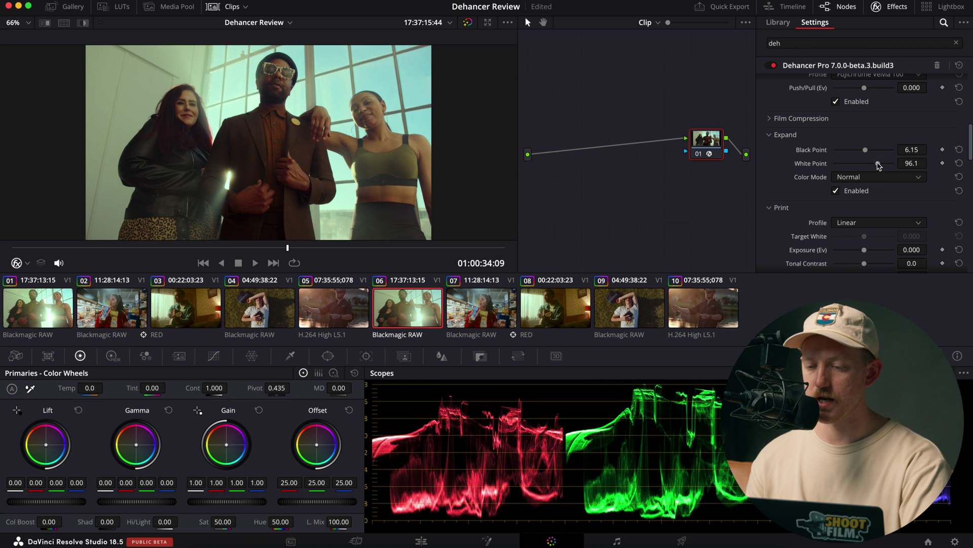
Toggle Expand and the viewer bypass off and on to compare with the original.
left_click(836, 190)
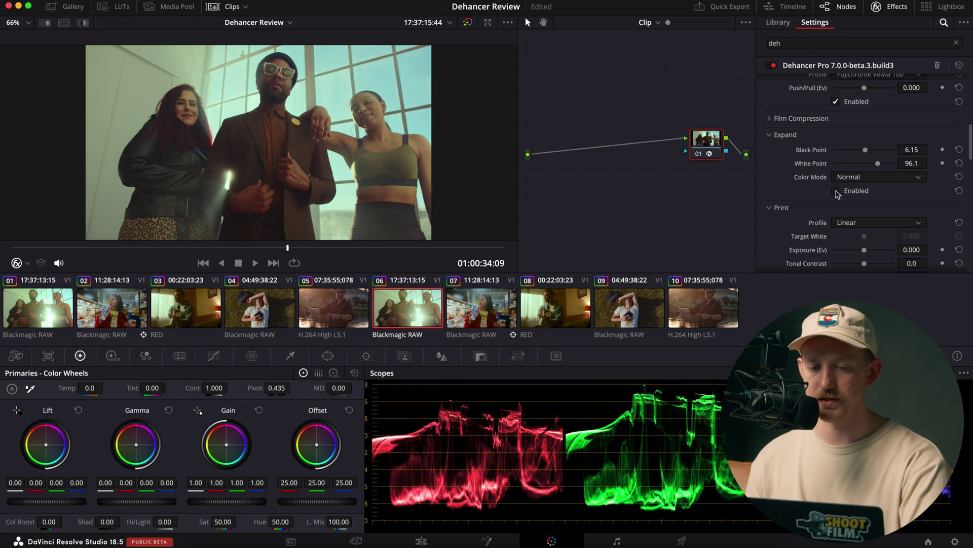
left_click(836, 190)
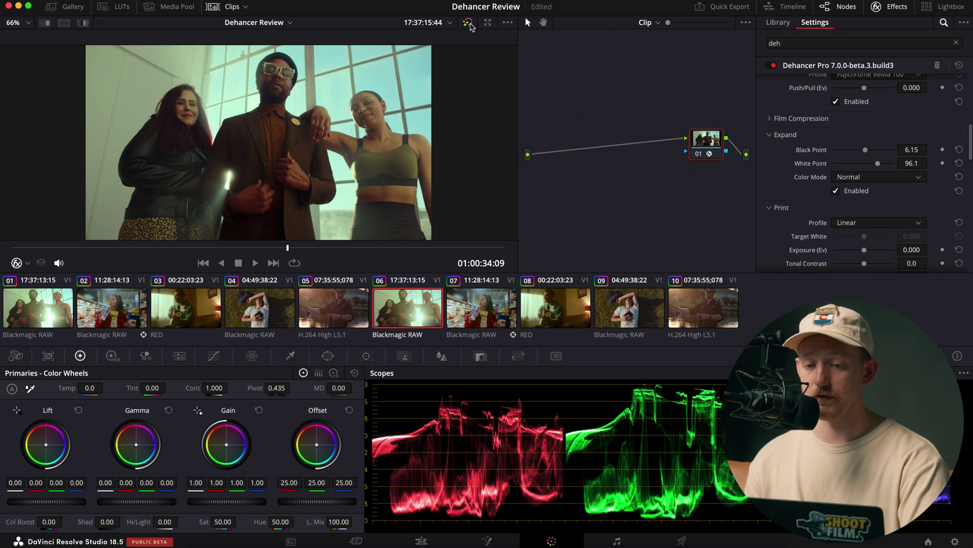
left_click(467, 24)
left_click(467, 23)
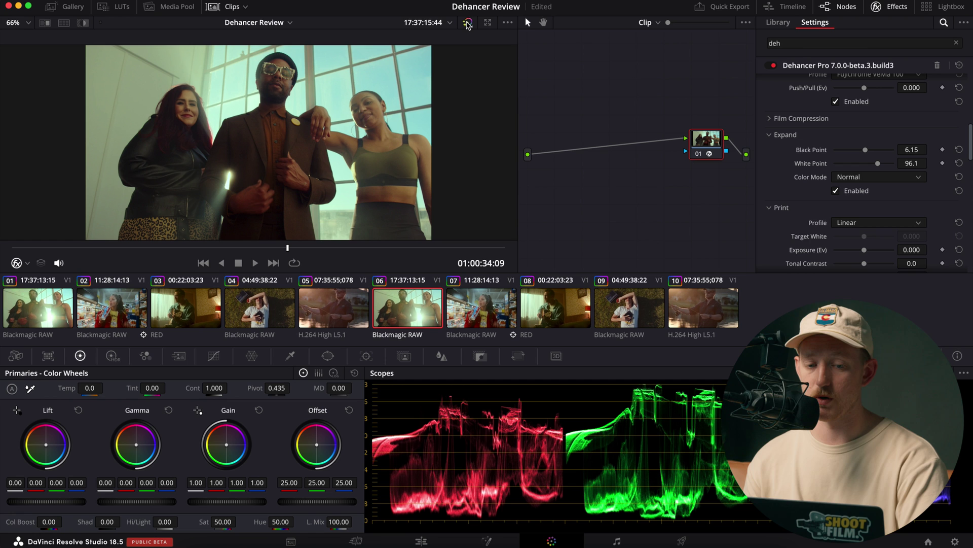
Choose the Kodak 2383 Print Film profile, preview it, then leave Print disabled.
scroll(776, 168, "down", 3)
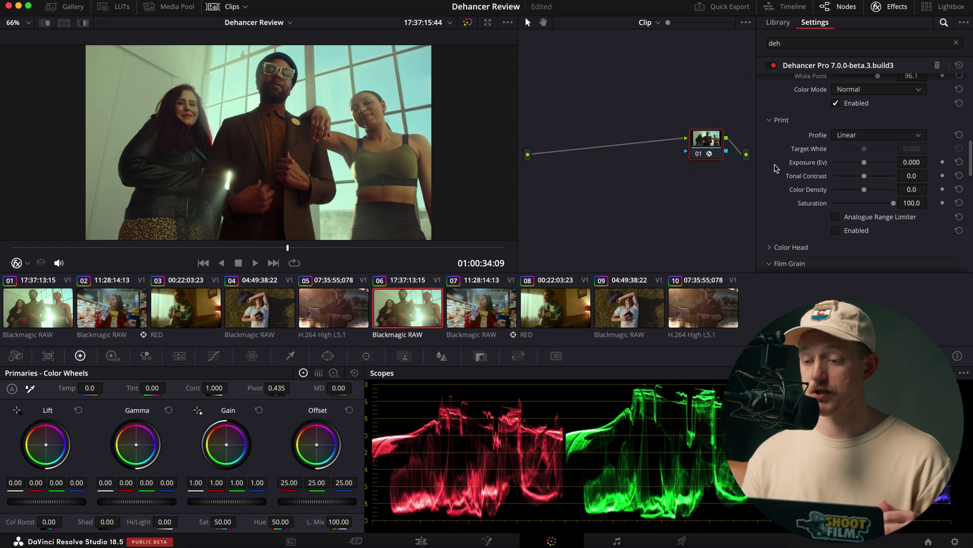
scroll(776, 169, "down", 2)
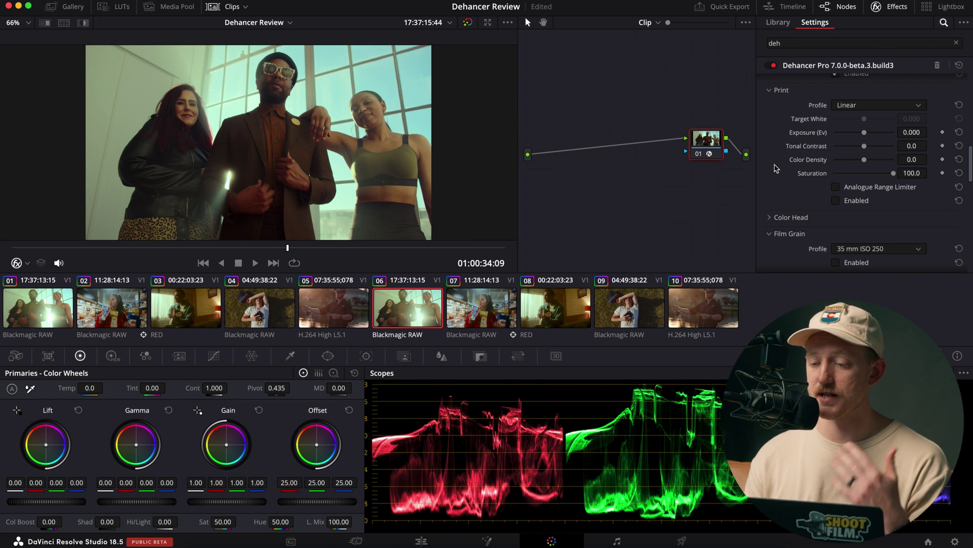
left_click(855, 107)
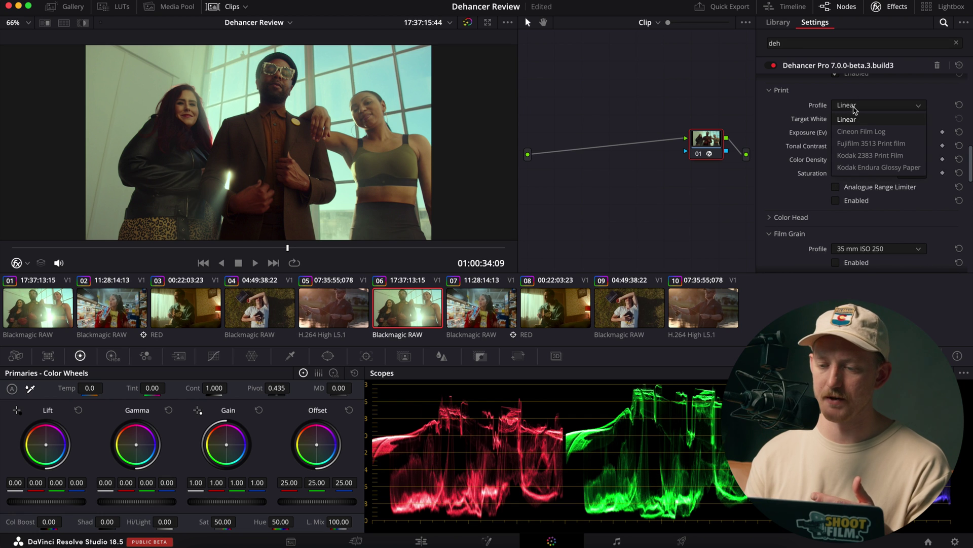
left_click(857, 156)
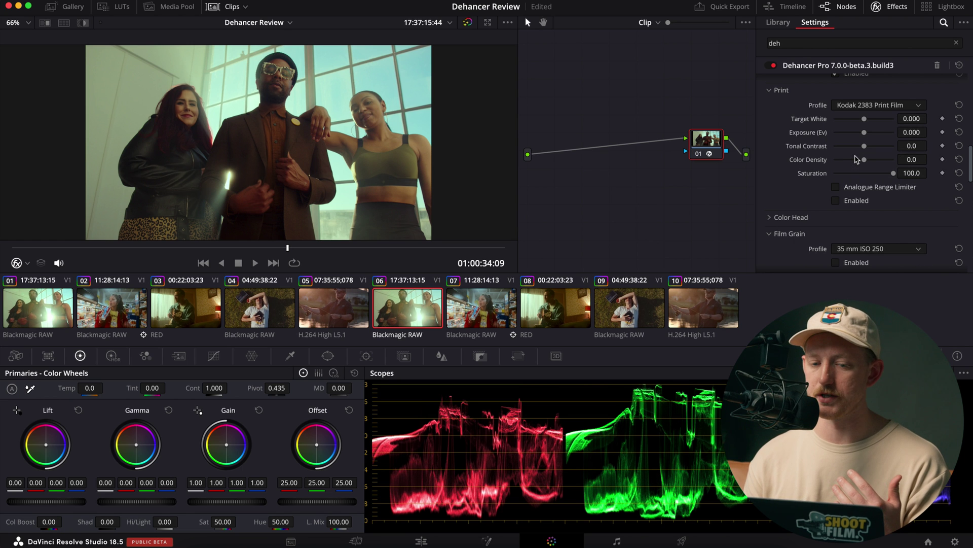
left_click(836, 201)
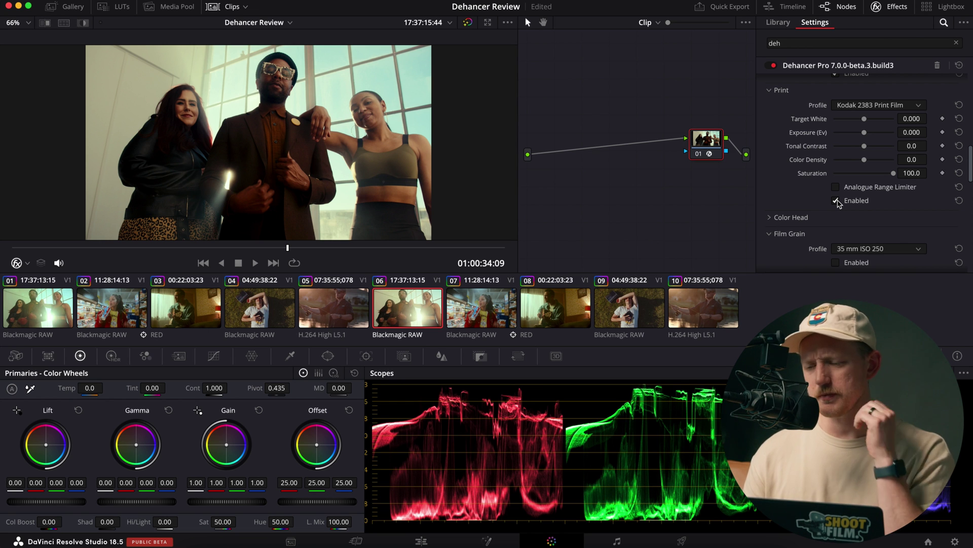
left_click(836, 201)
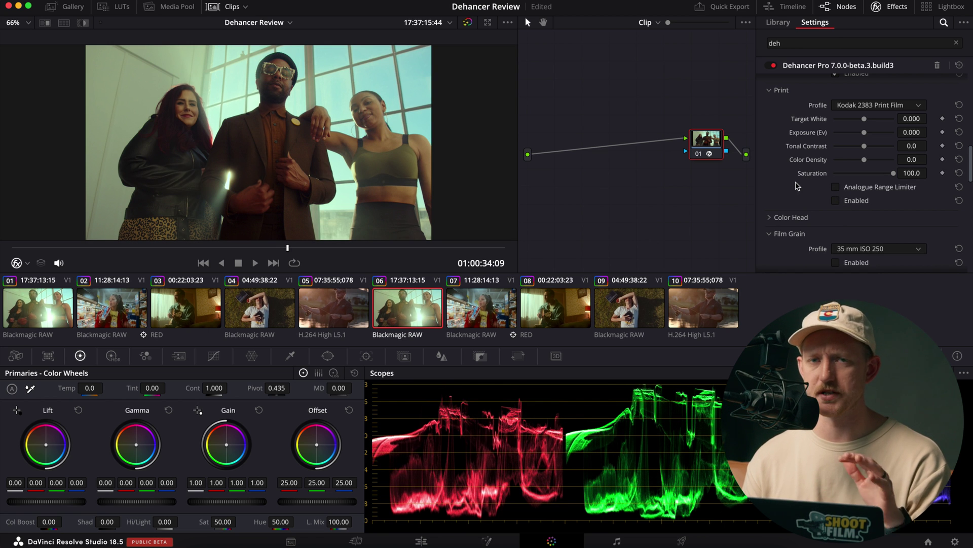
Expand Color Head, enter 4 for Magenta - Green, and compare with it off and on.
scroll(787, 186, "down", 3)
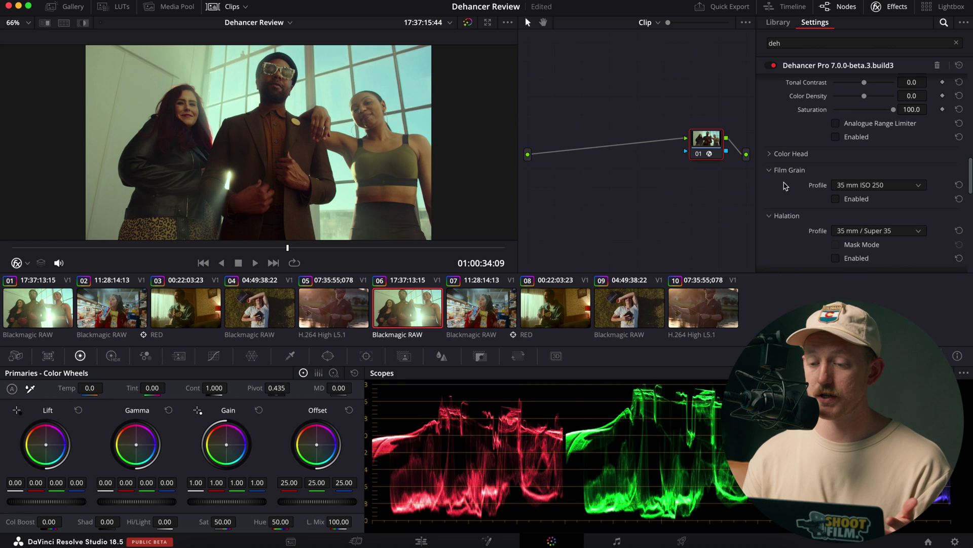
left_click(772, 150)
scroll(772, 153, "down", 3)
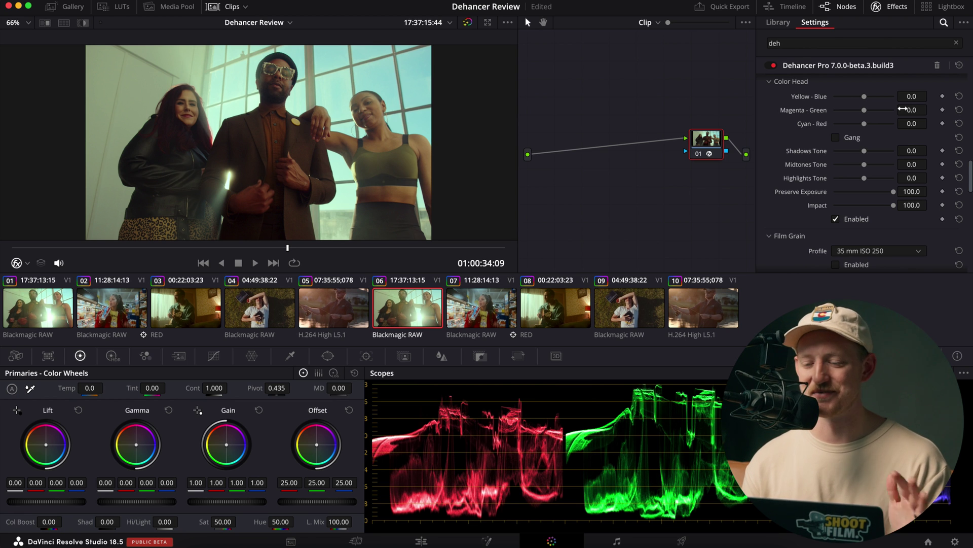
left_click(914, 109)
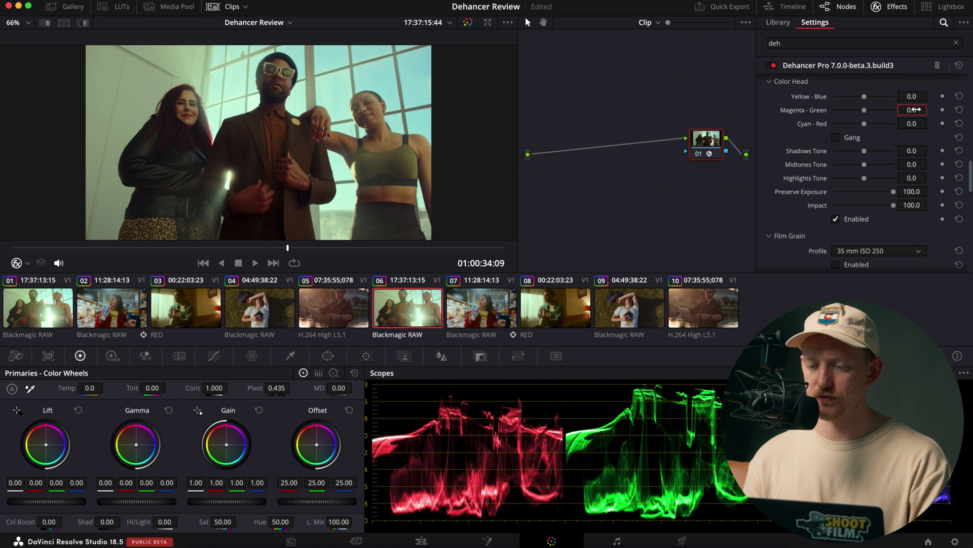
type("4")
key("Return")
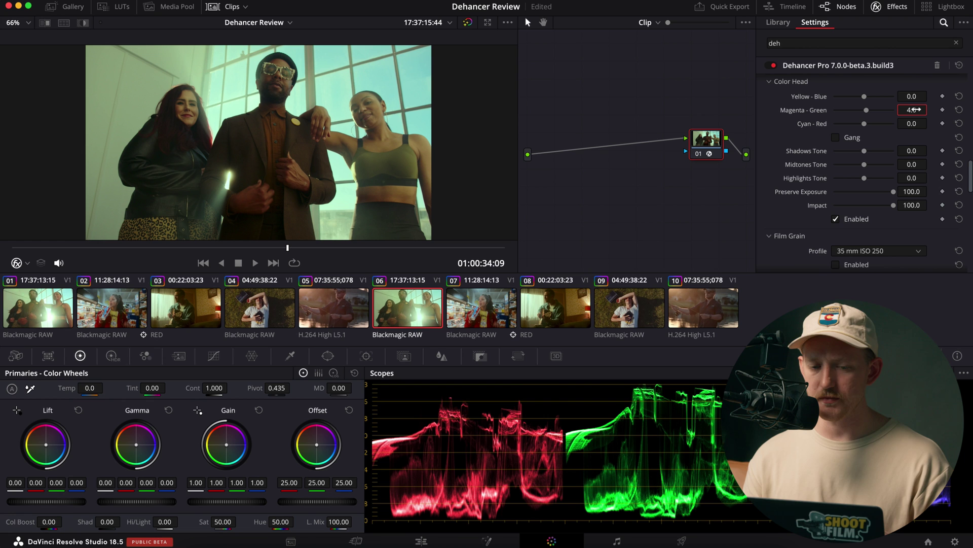
left_click(835, 219)
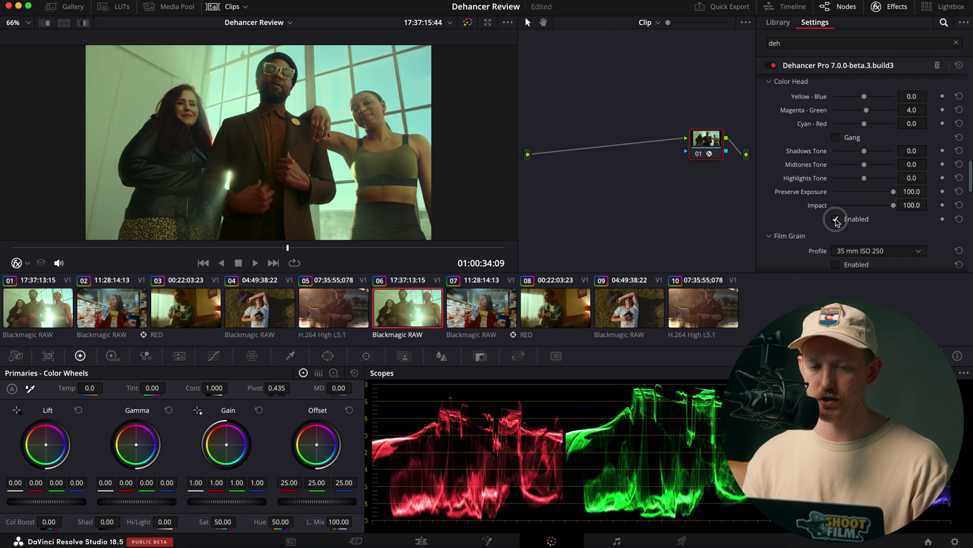
left_click(835, 219)
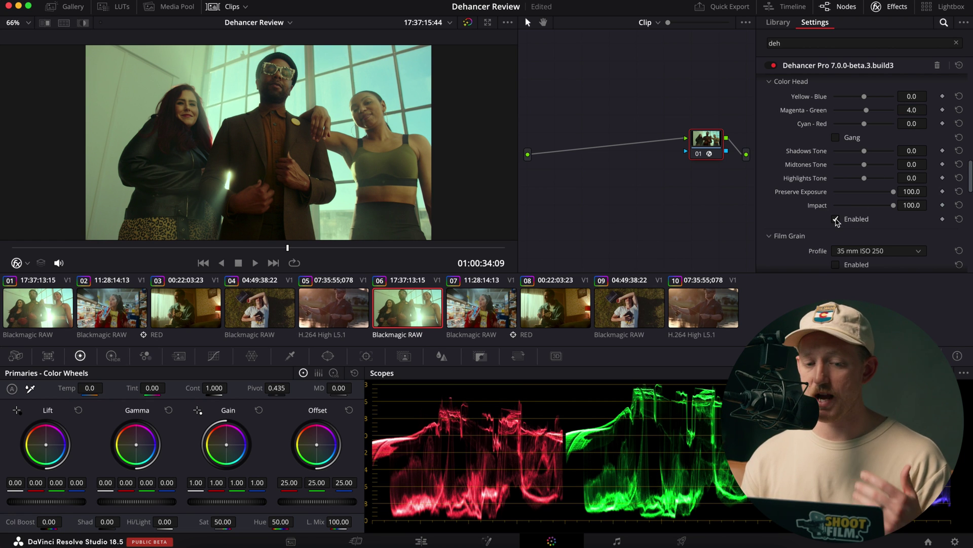
Enable Film Grain and switch its profile to Custom.
scroll(842, 203, "down", 6)
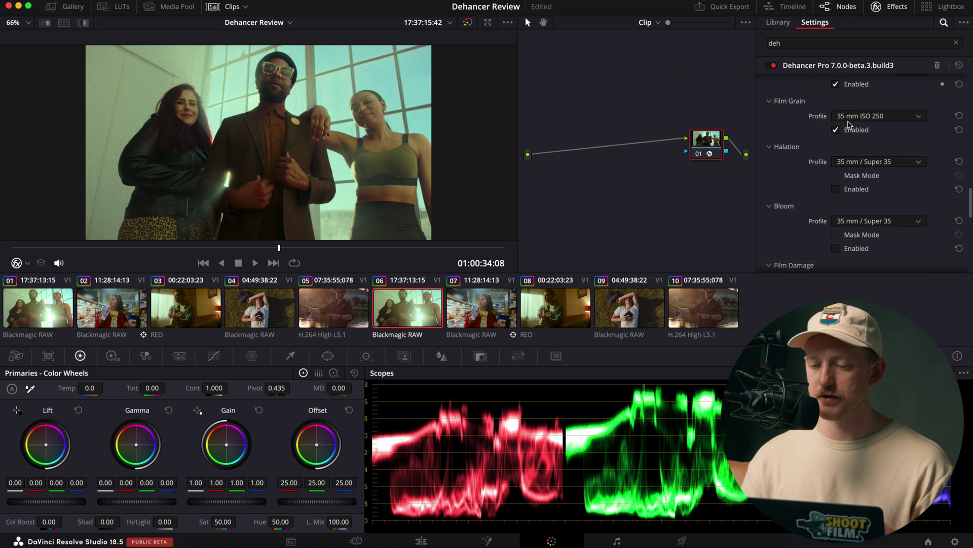
left_click(848, 120)
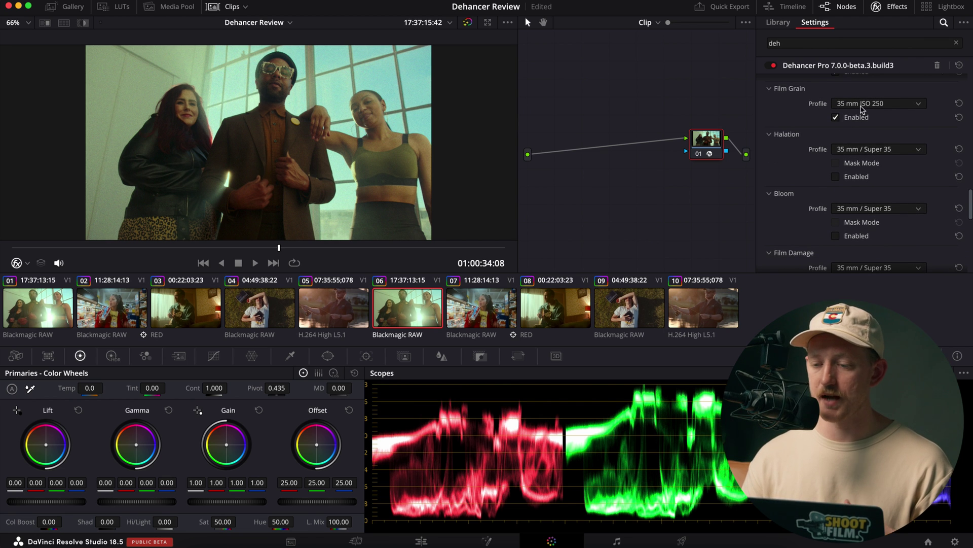
left_click(863, 106)
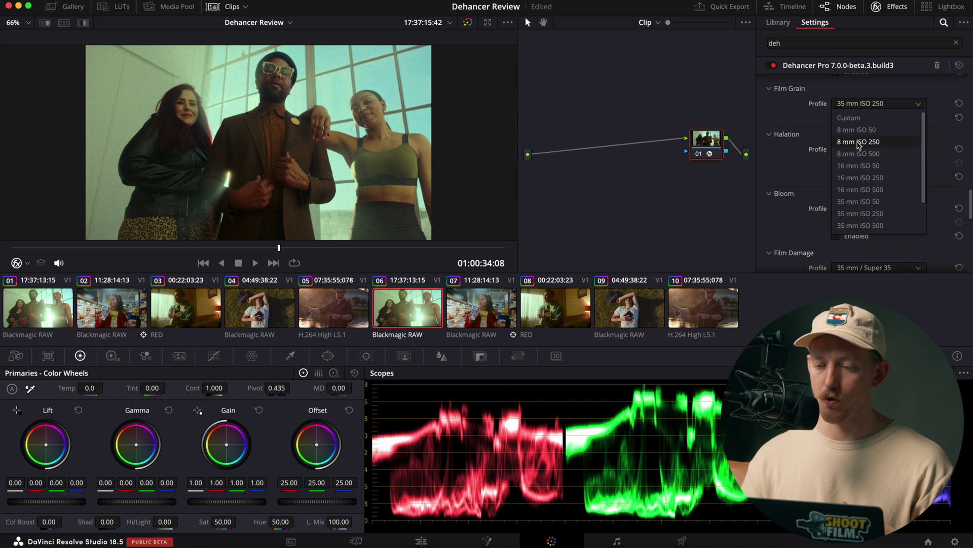
left_click(852, 118)
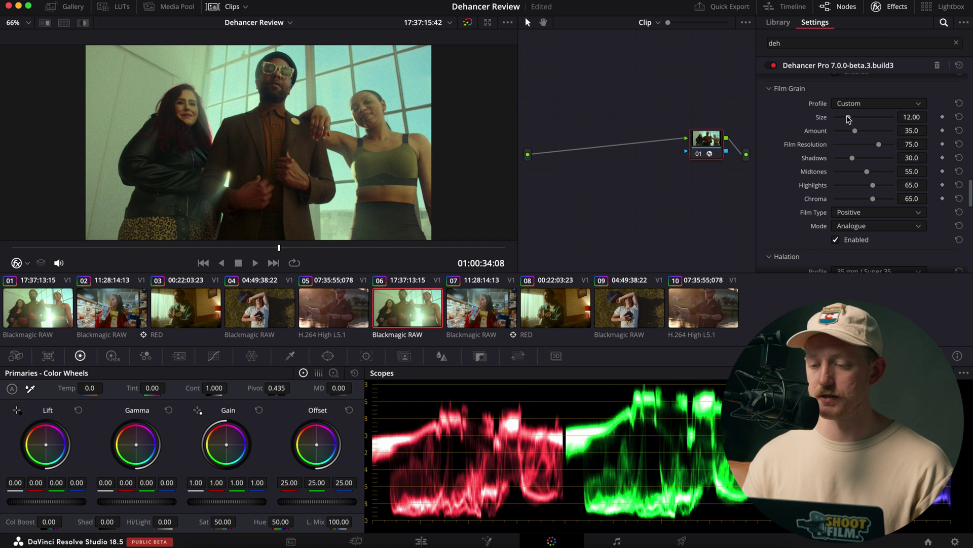
Shrink the grain Size to 7.04, compare with grain off and on, then fit the frame.
left_click_drag(848, 117, 843, 122)
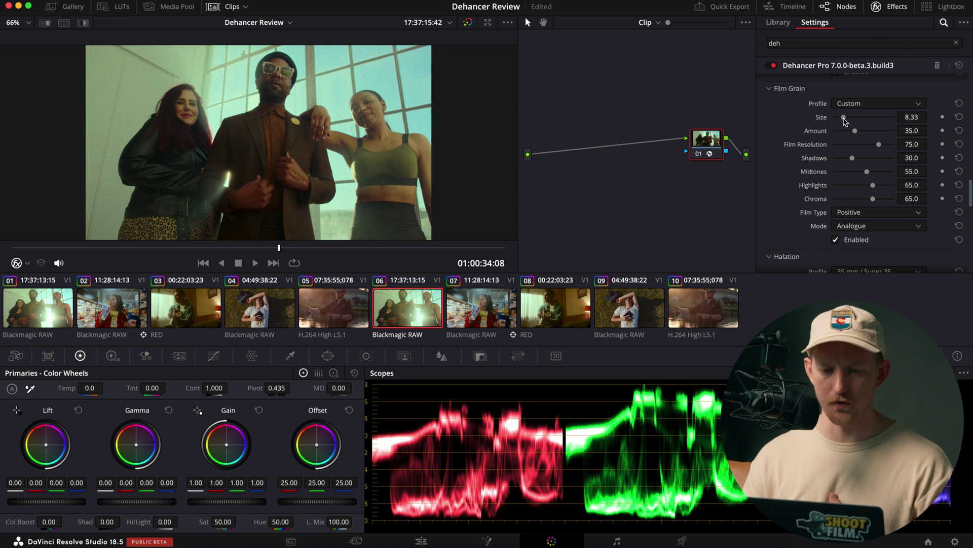
scroll(335, 115, "up", 5)
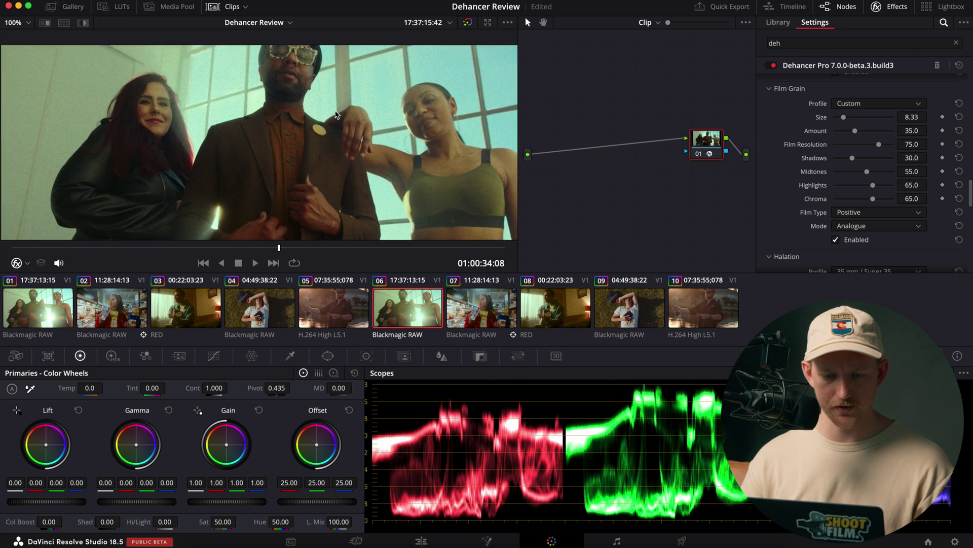
scroll(335, 115, "up", 3)
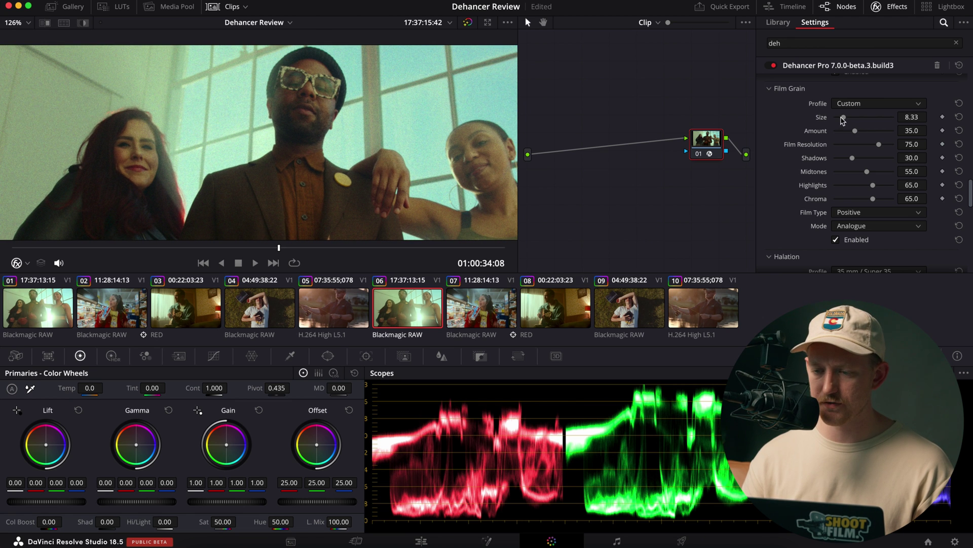
left_click_drag(843, 117, 890, 148)
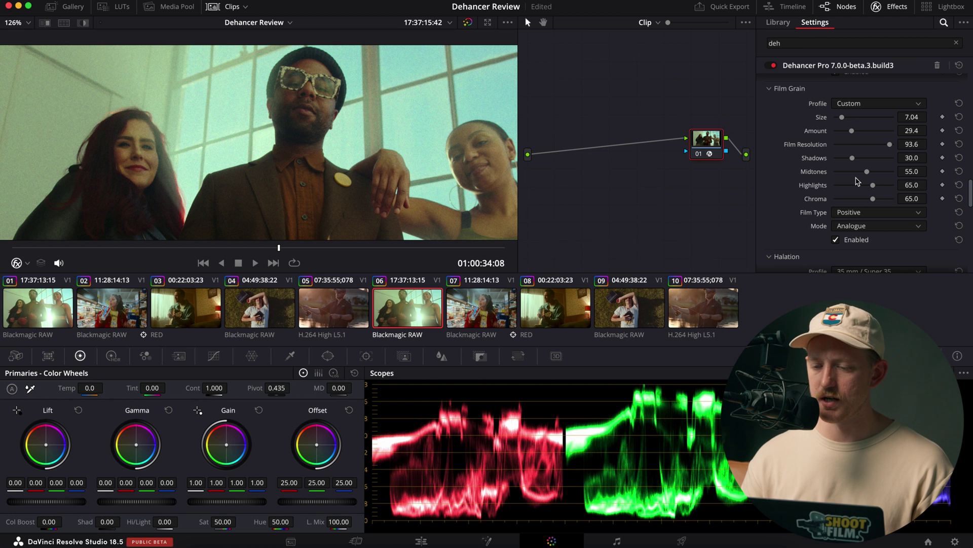
left_click(837, 240)
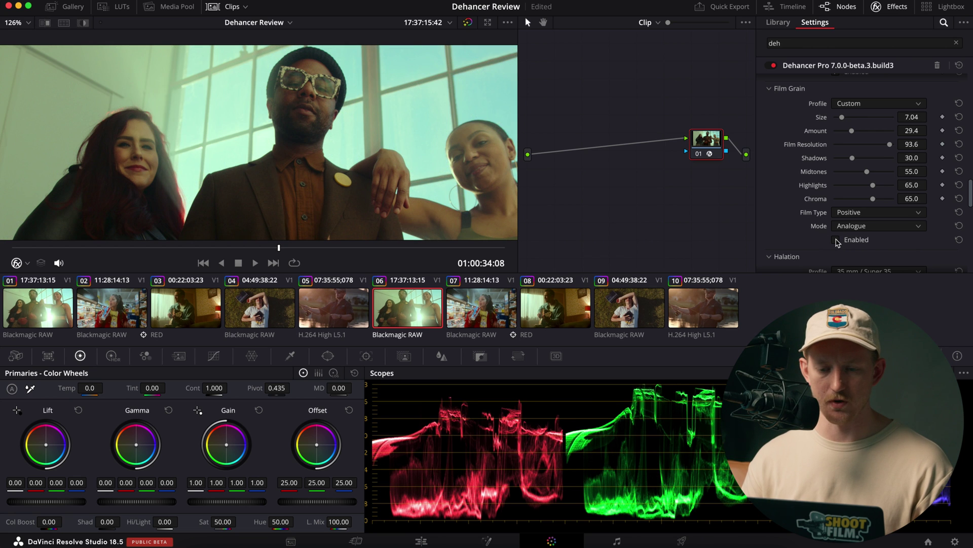
left_click(837, 240)
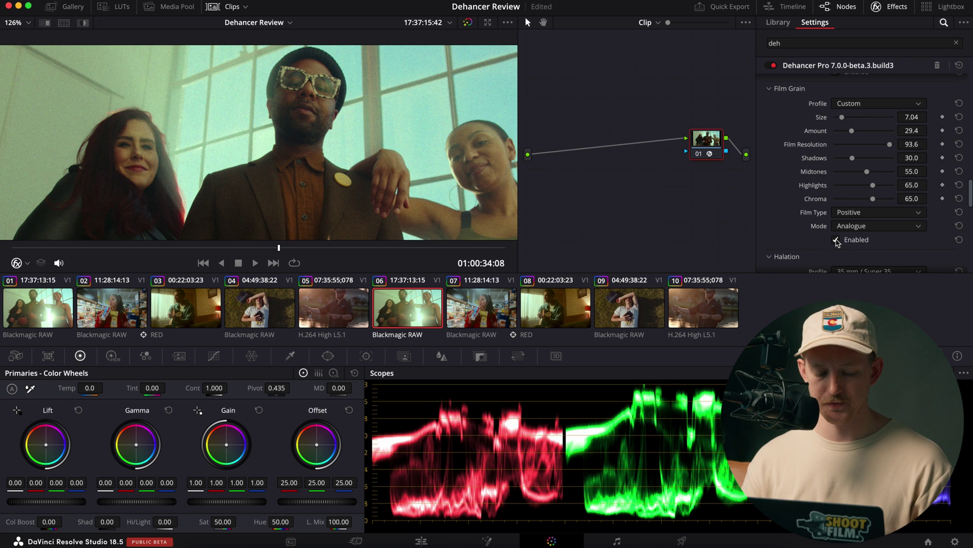
key("shift+z")
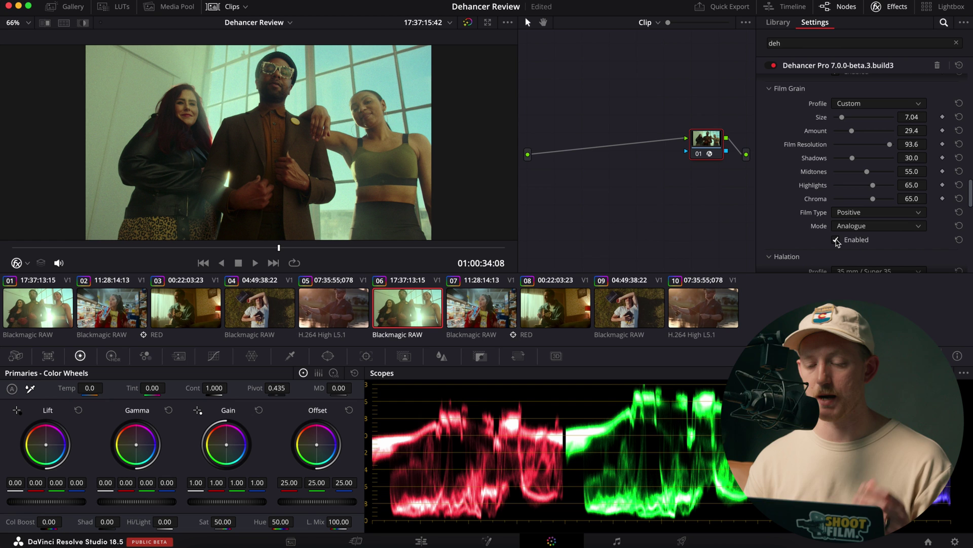
Enable Halation, still on 35 mm / Super 35, and show its profile list.
scroll(782, 227, "down", 2)
scroll(781, 227, "down", 4)
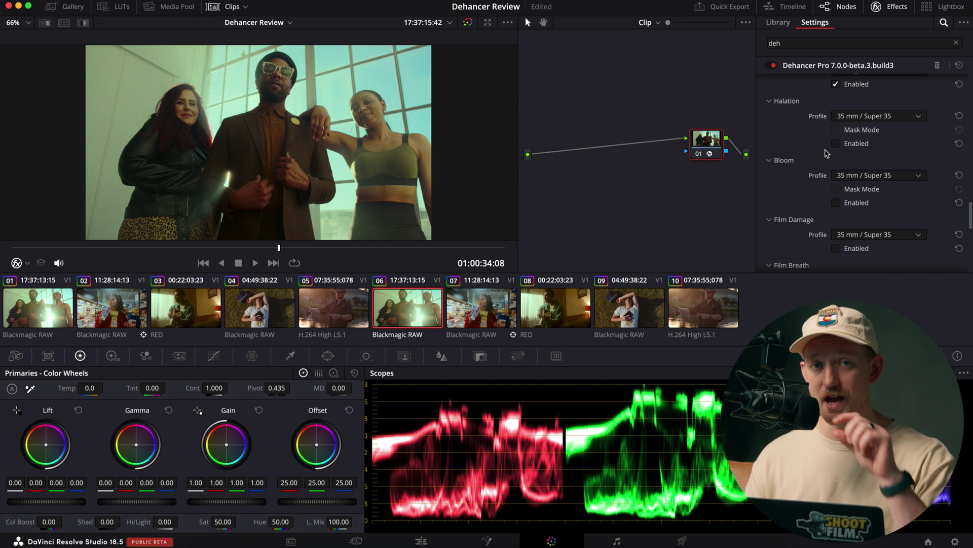
left_click(836, 145)
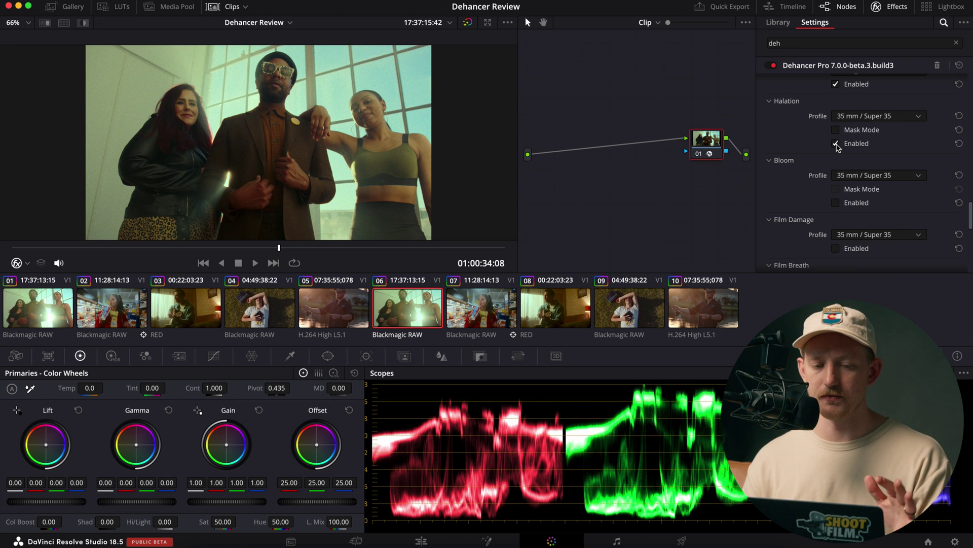
left_click(855, 117)
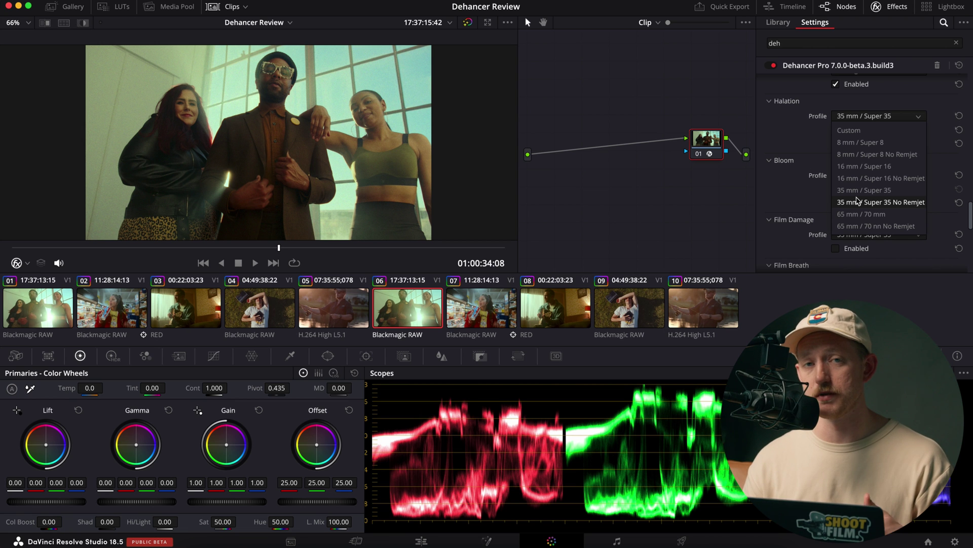
Choose the Custom halation profile, lower Global Diffusion to 9.1, and check the mask preview.
left_click(858, 131)
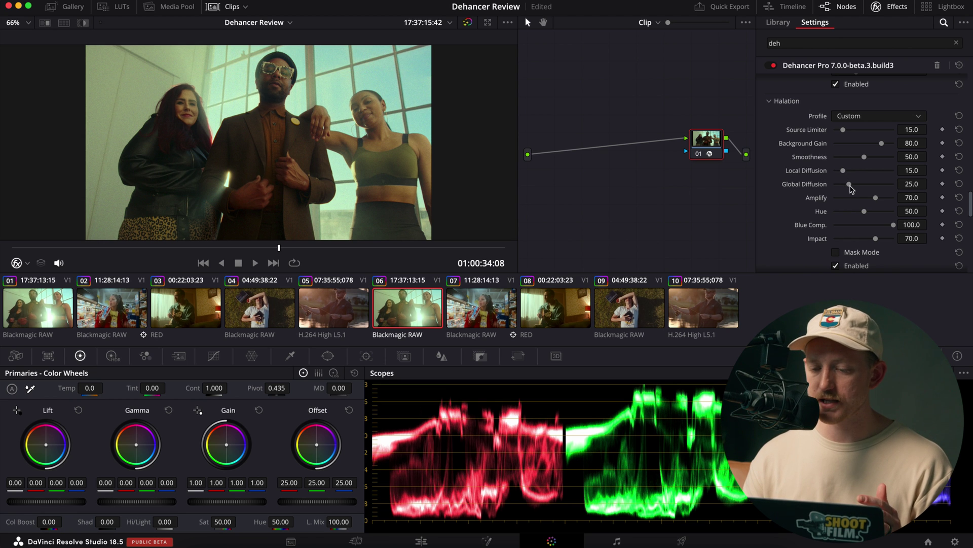
left_click_drag(847, 187, 840, 187)
scroll(840, 152, "down", 2)
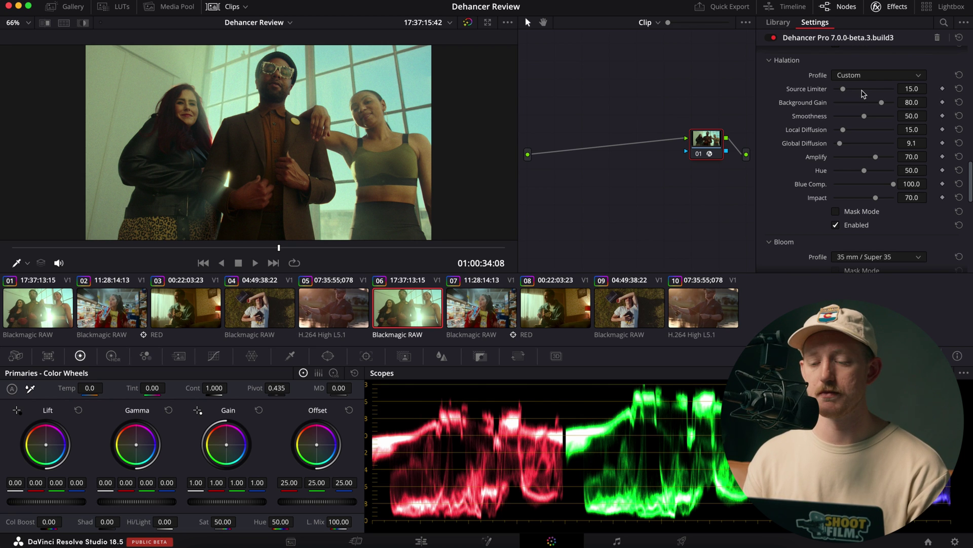
left_click(836, 212)
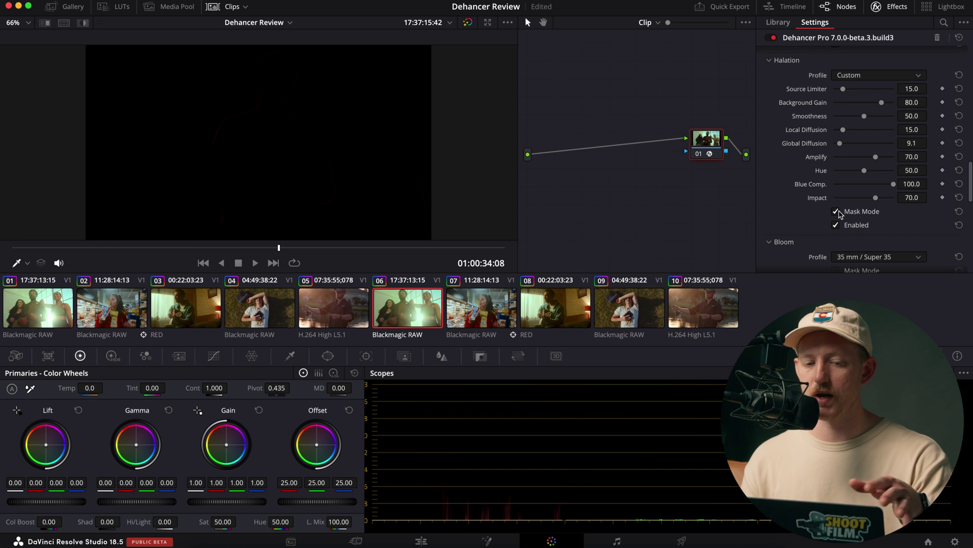
left_click(836, 212)
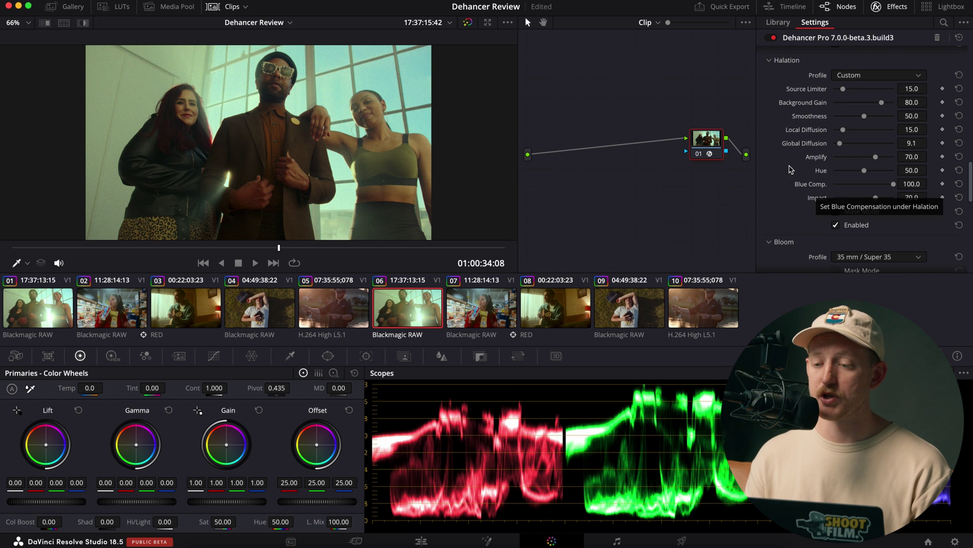
scroll(791, 173, "up", 5)
scroll(789, 169, "down", 5)
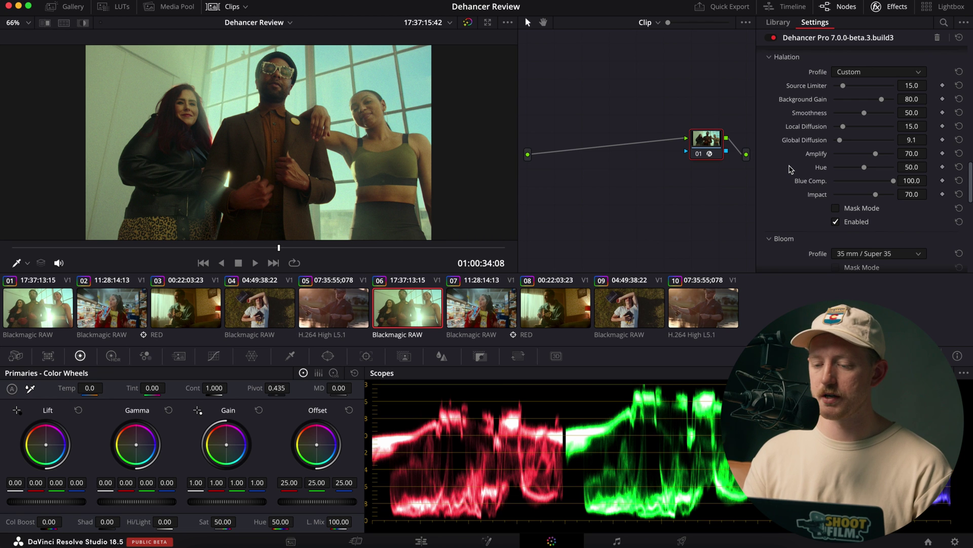
Enable Bloom, compare it off and on, and show its profile list.
scroll(790, 169, "down", 6)
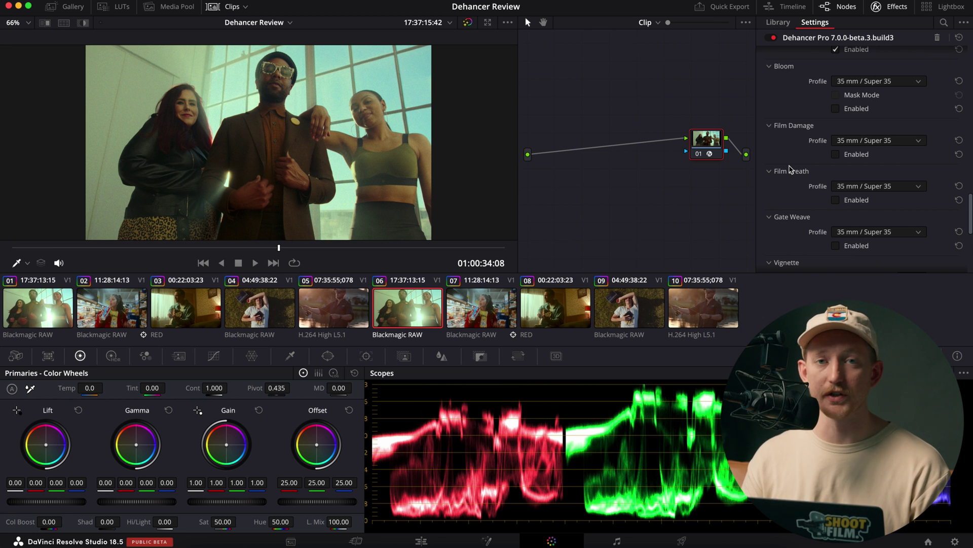
left_click(835, 108)
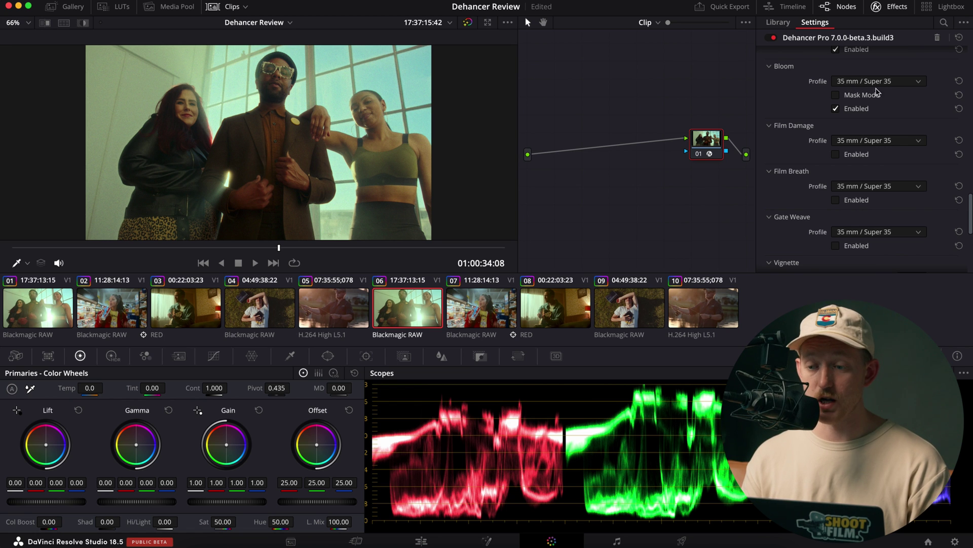
left_click(836, 109)
left_click(836, 108)
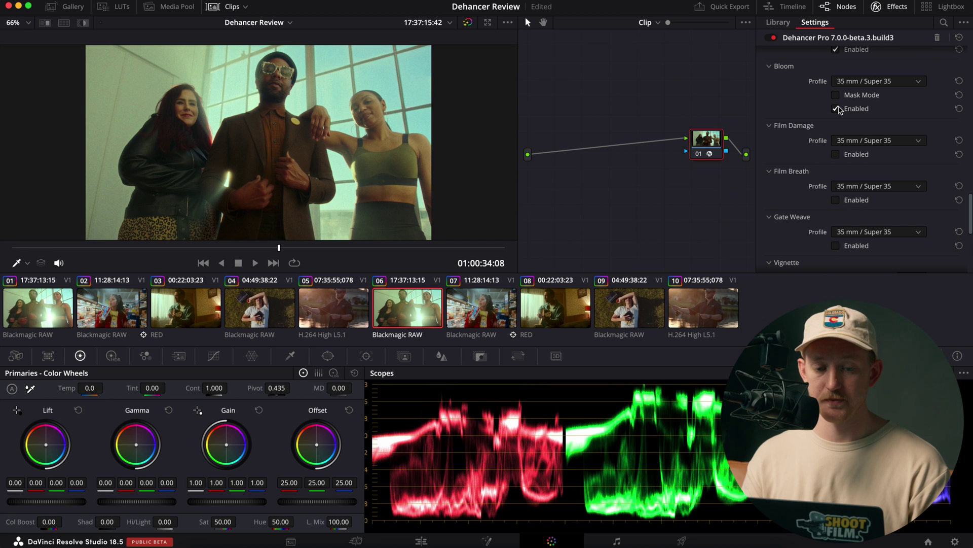
left_click(848, 81)
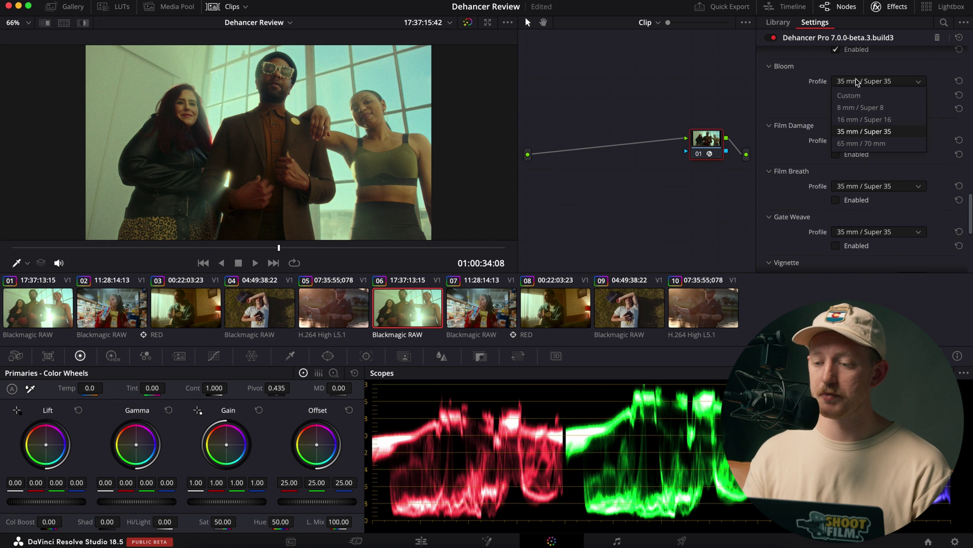
Choose the Custom Bloom profile with Source Limiter 11, Amplify 71.6, and Impact left at 50.
left_click(855, 95)
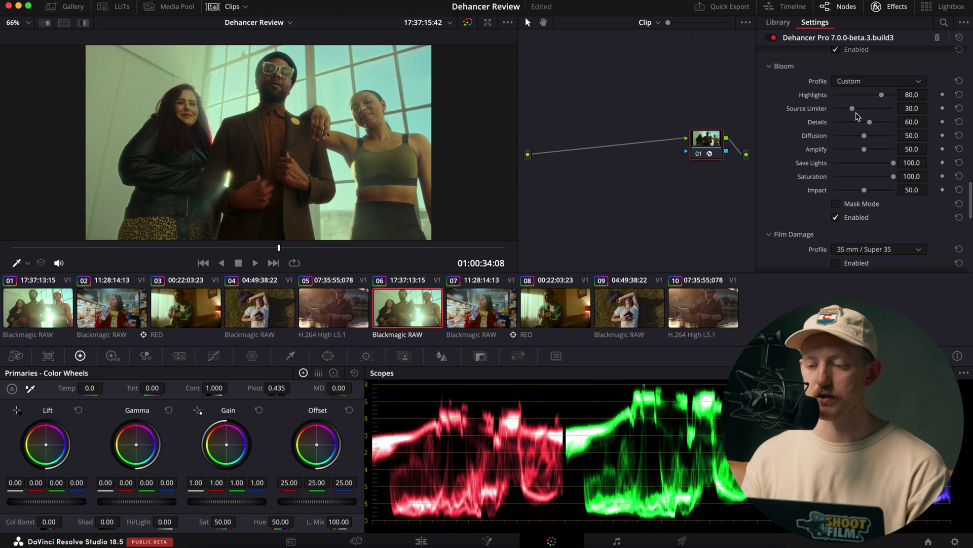
left_click_drag(854, 113, 841, 113)
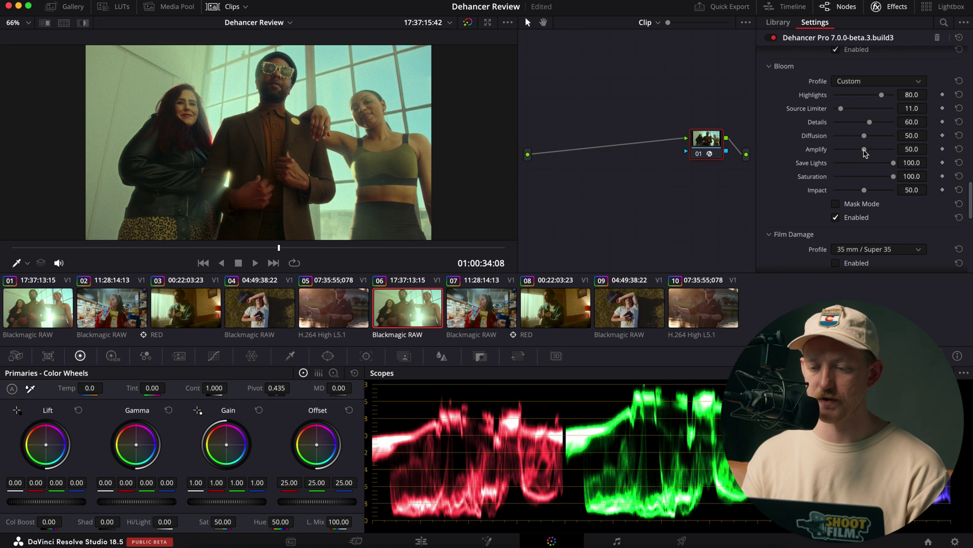
left_click_drag(865, 151, 897, 151)
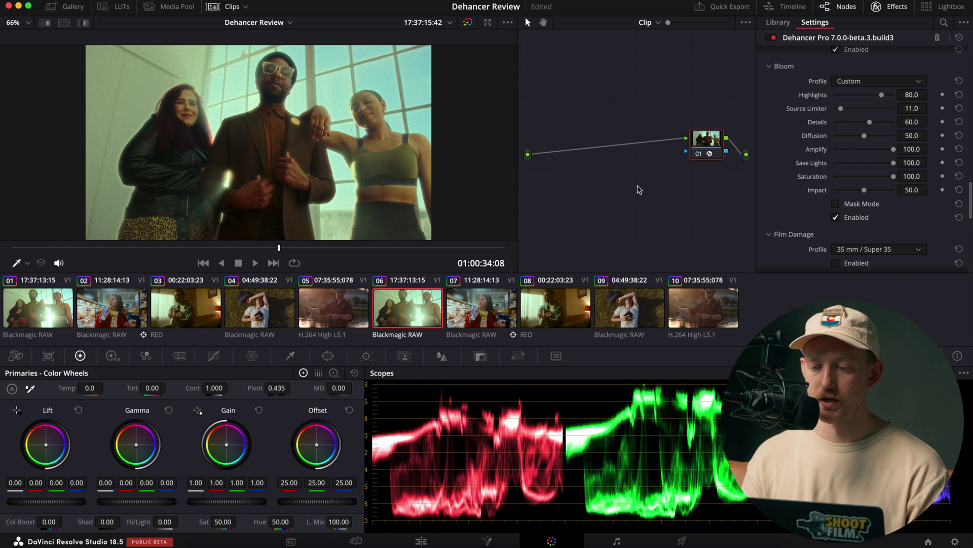
left_click(867, 150)
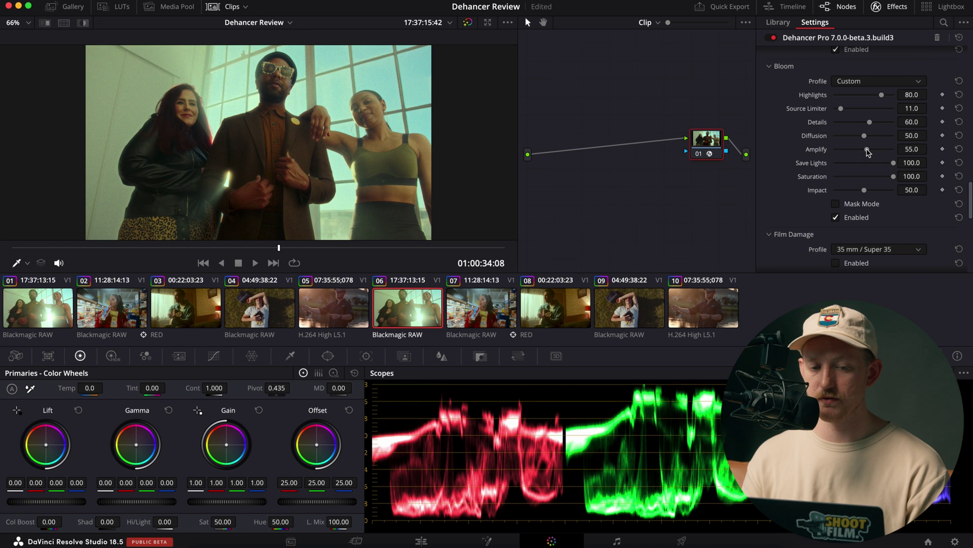
left_click(837, 150)
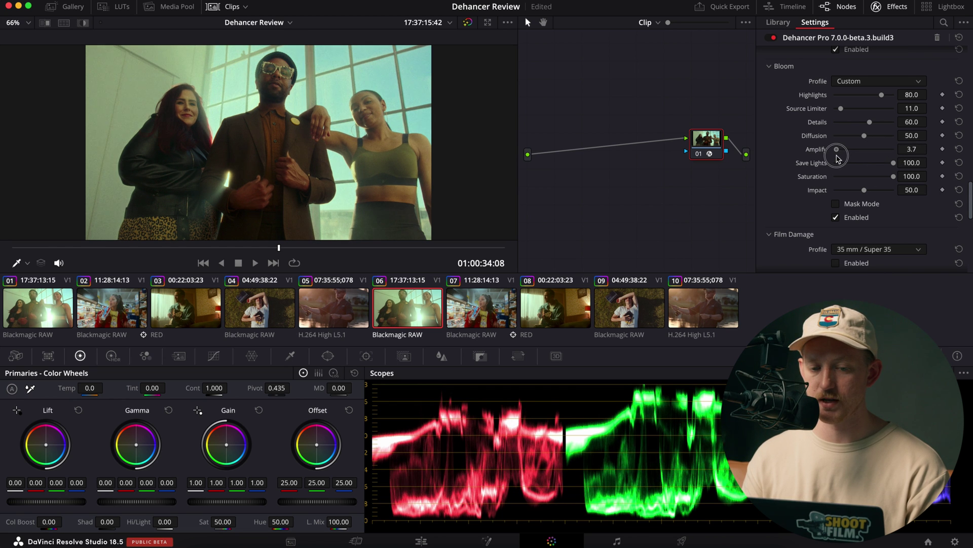
left_click_drag(837, 158, 877, 159)
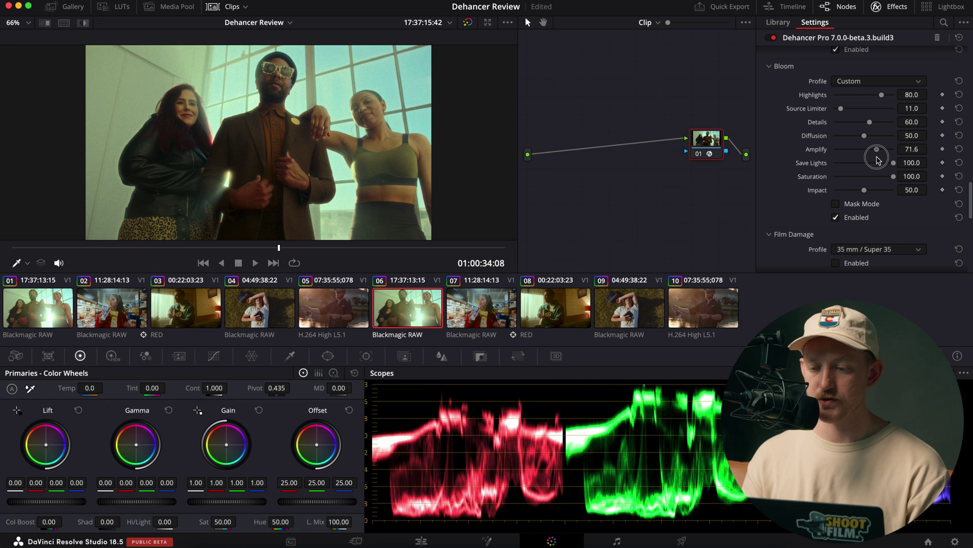
left_click(891, 191)
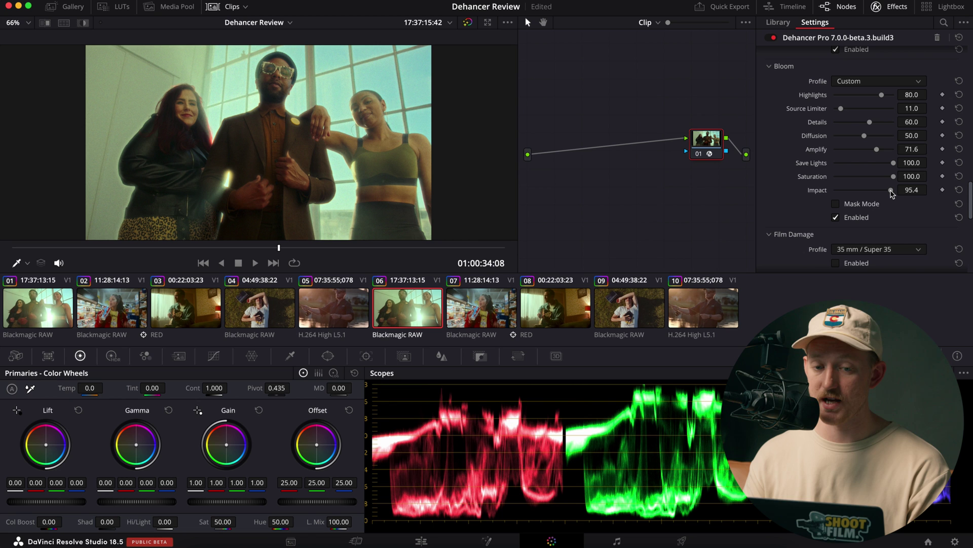
left_click(959, 190)
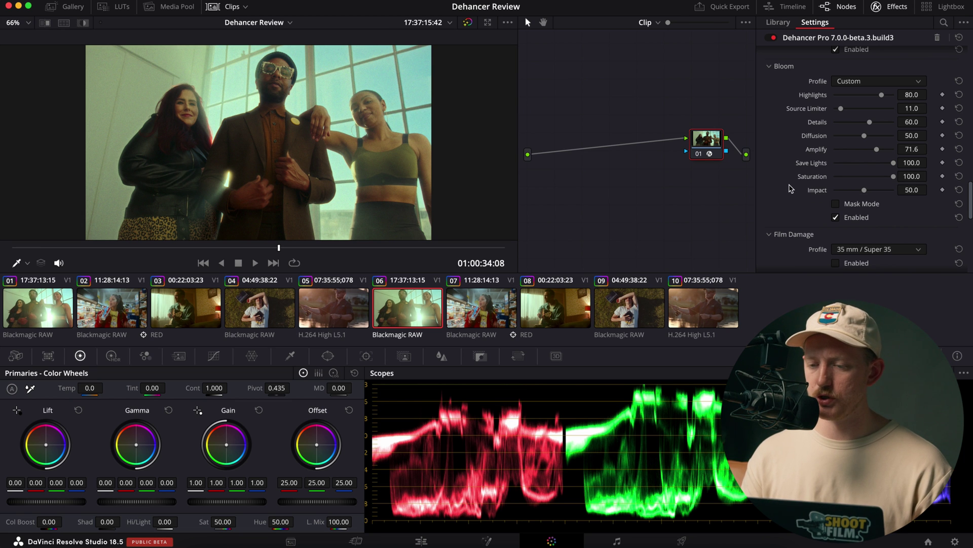
Scroll to Dehancer's Film Damage and pick the Custom profile to inspect its dust, hairs and scratches controls.
scroll(796, 192, "up", 2)
scroll(789, 188, "down", 4)
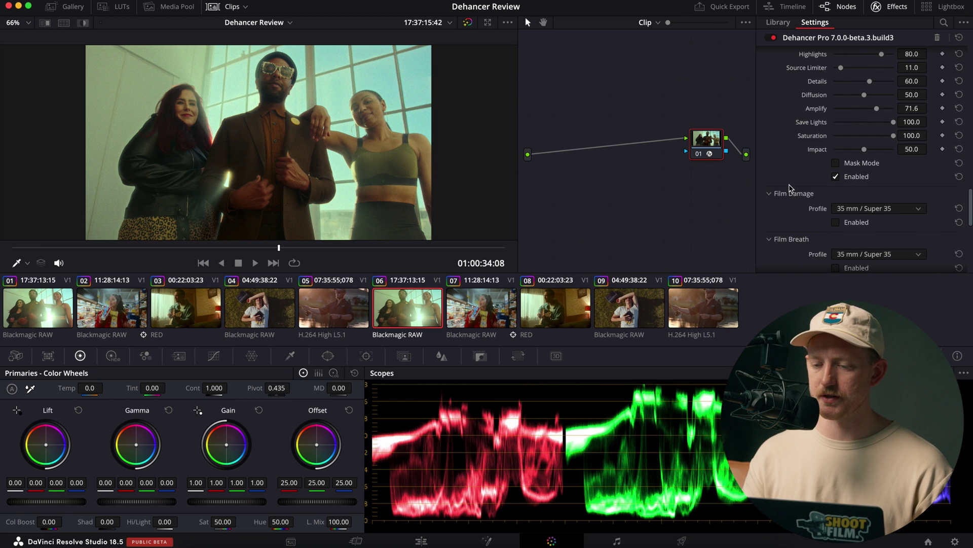
scroll(789, 188, "down", 10)
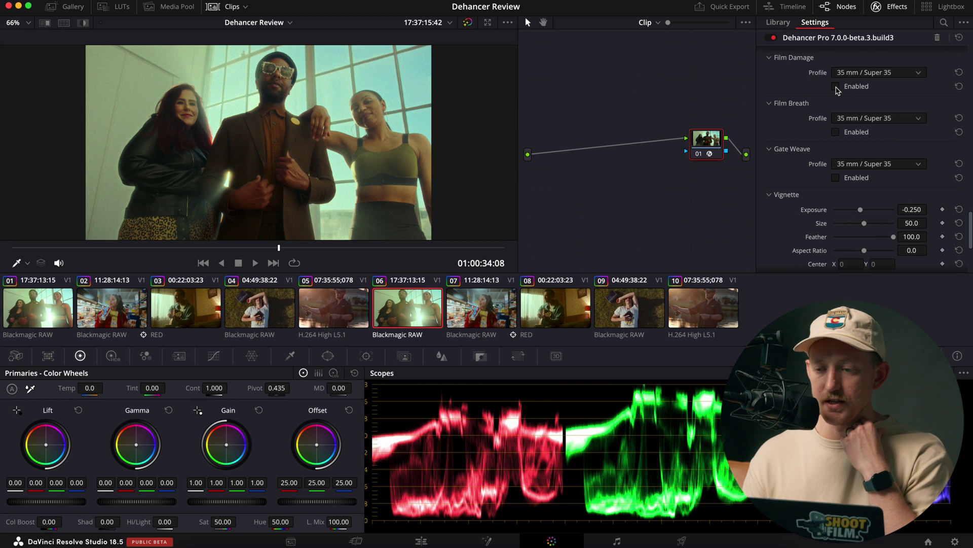
left_click(852, 76)
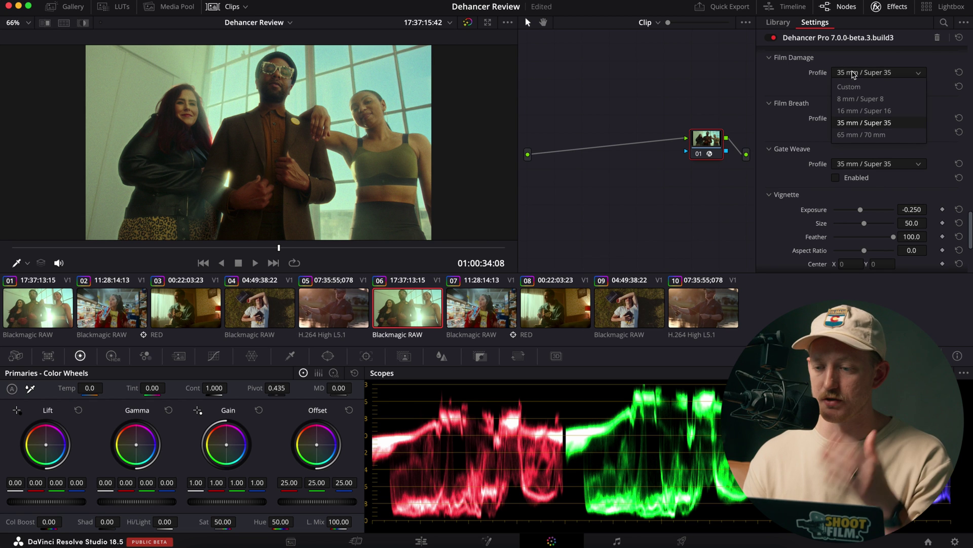
left_click(851, 89)
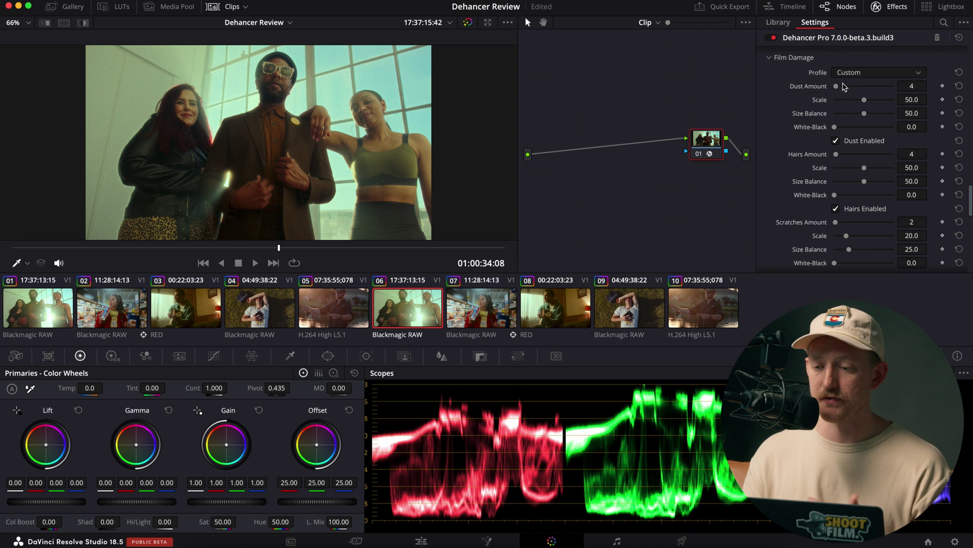
scroll(850, 73, "down", 1)
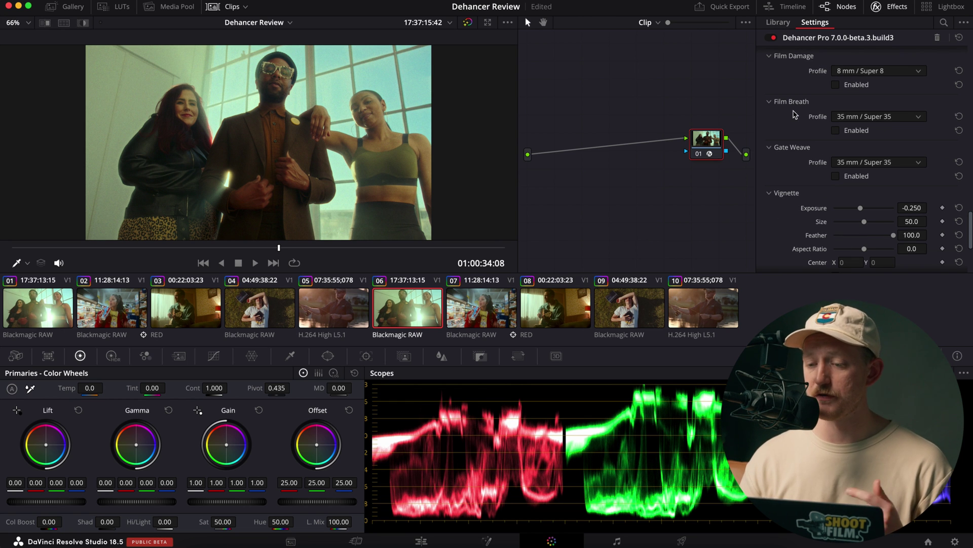
scroll(794, 114, "down", 4)
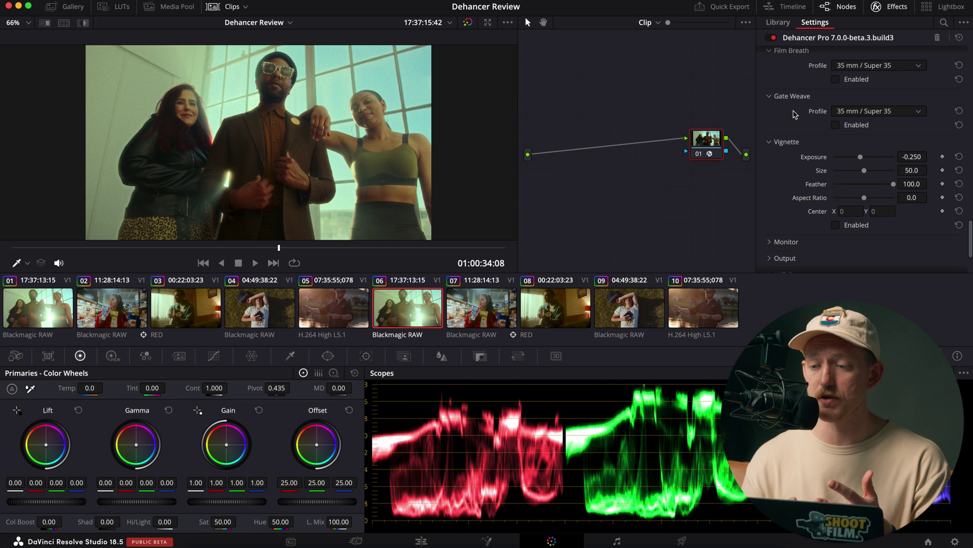
scroll(794, 114, "down", 3)
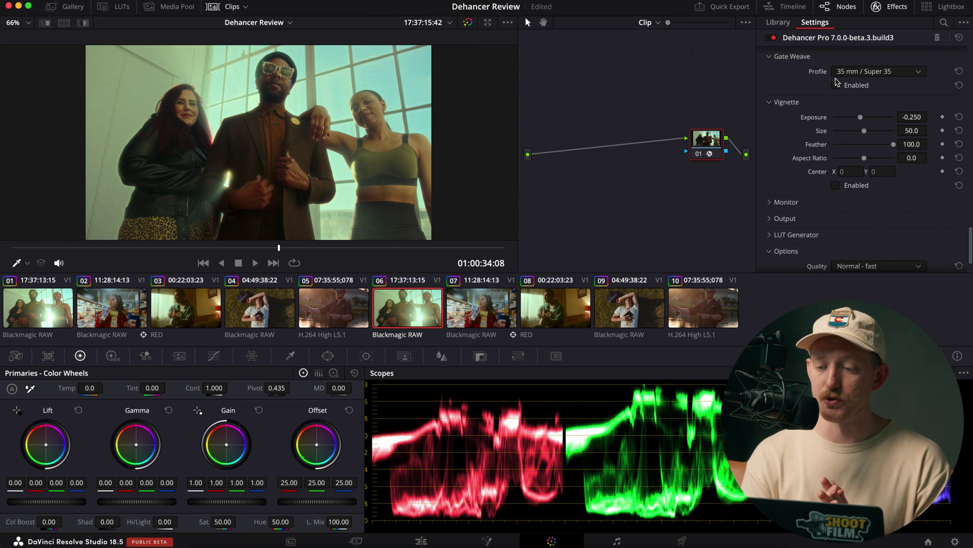
scroll(787, 123, "down", 2)
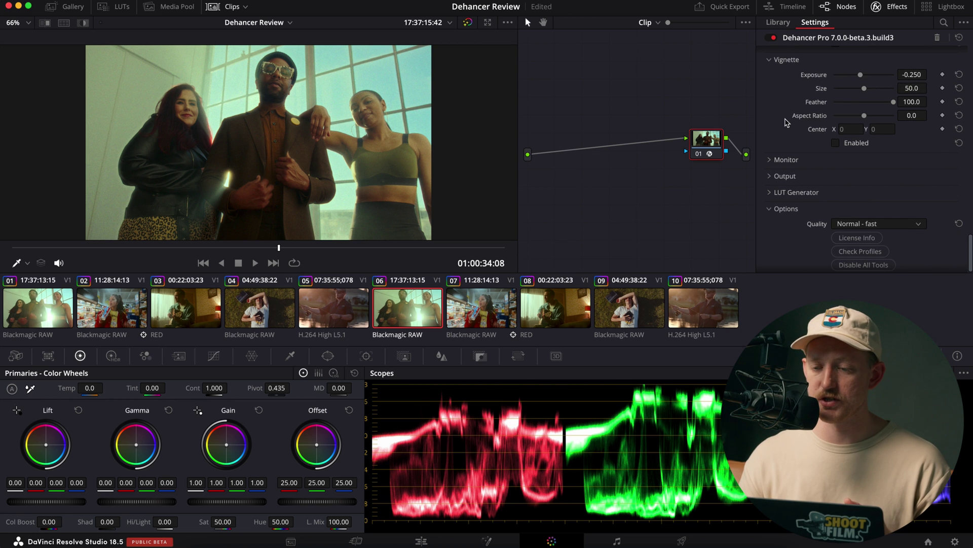
scroll(786, 123, "down", 1)
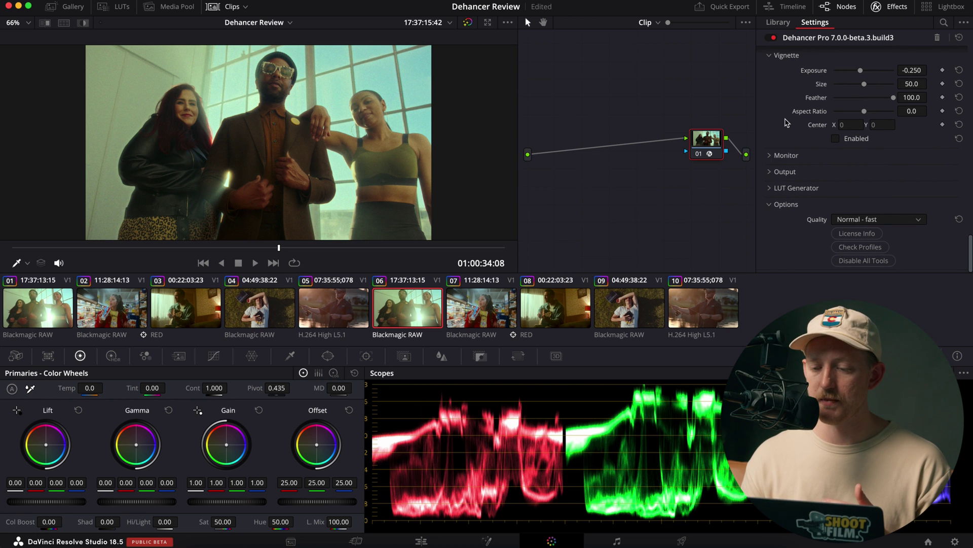
Expand Monitor with False Color IRE off, then expand Output and return Total Impact to 100.
left_click(771, 157)
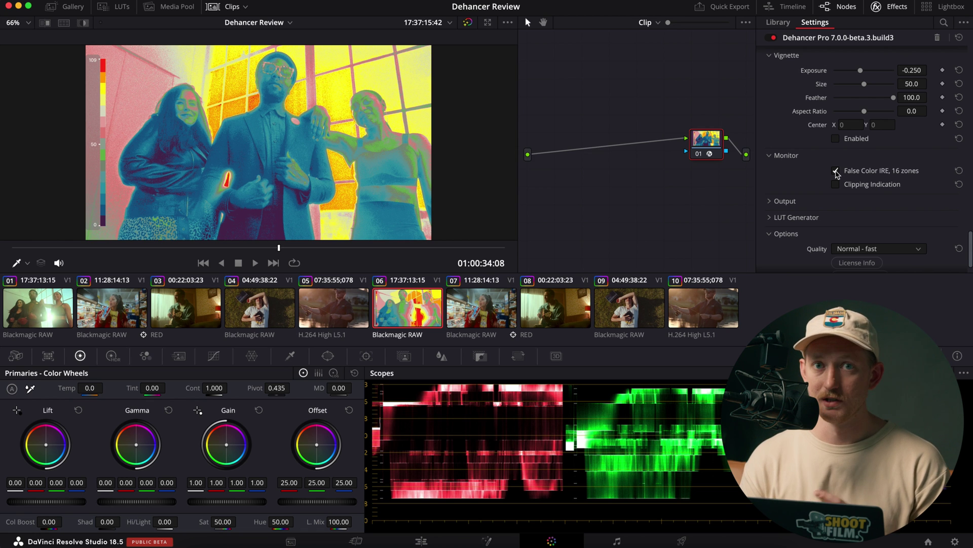
left_click(836, 171)
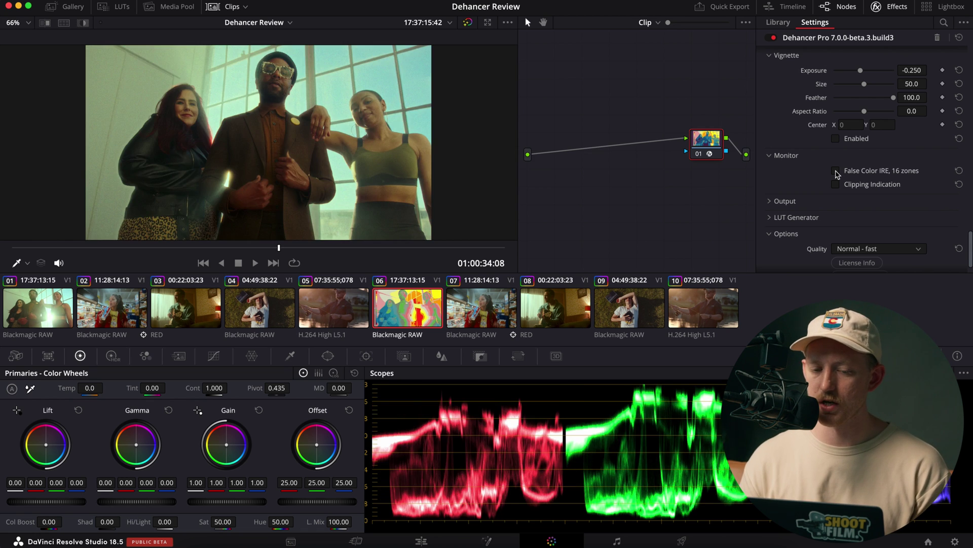
left_click(770, 201)
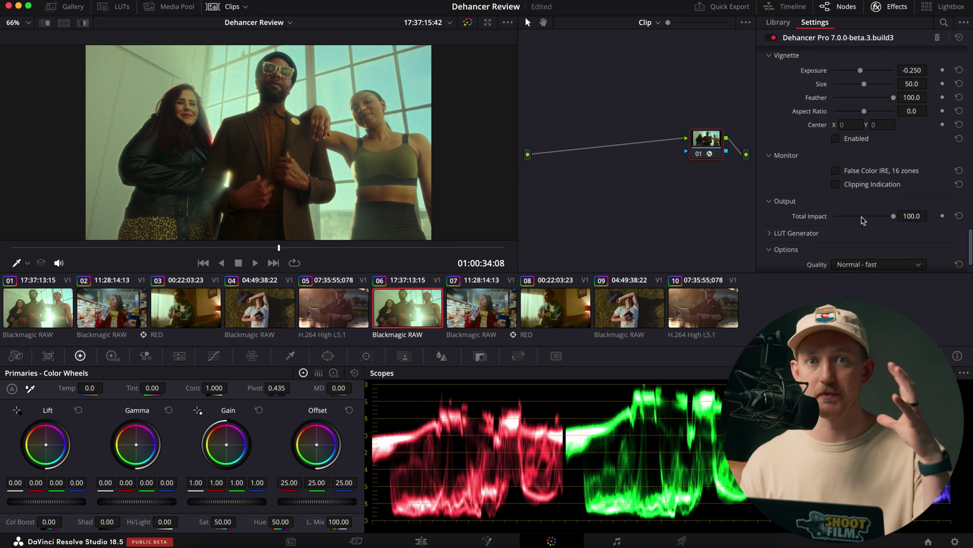
left_click(862, 216)
left_click_drag(863, 217, 911, 217)
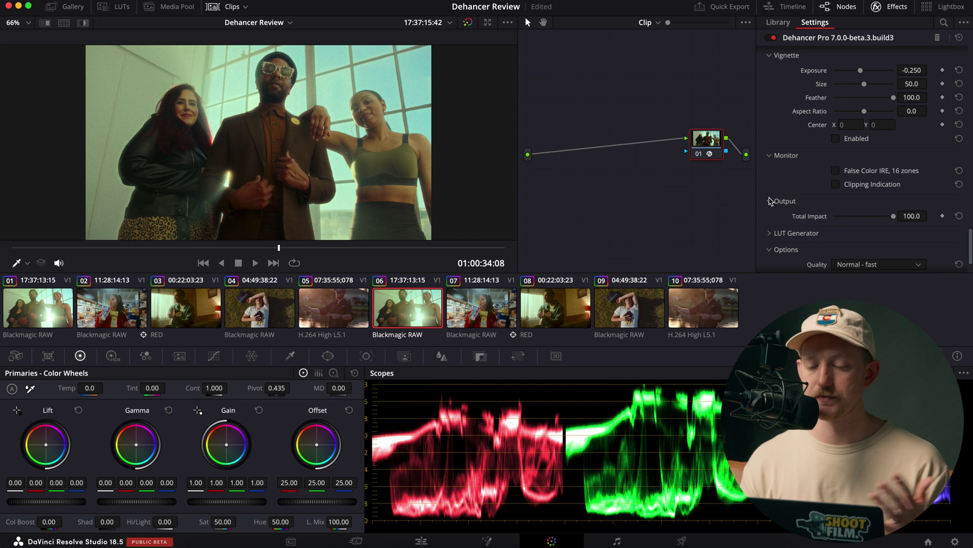
Expand LUT Generator, keeping LUT Size at Small (17x17x17) and Quality at Normal - fast.
scroll(775, 208, "down", 1)
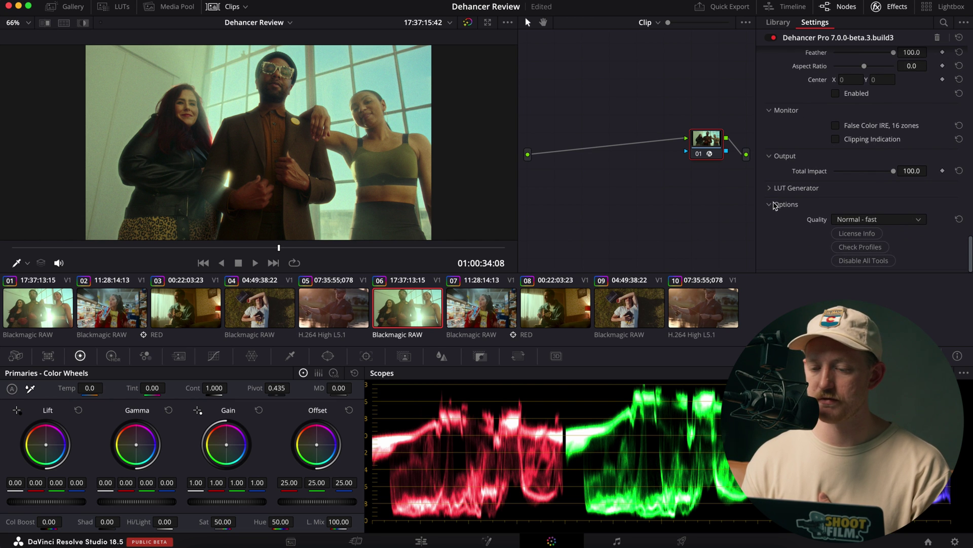
left_click(770, 189)
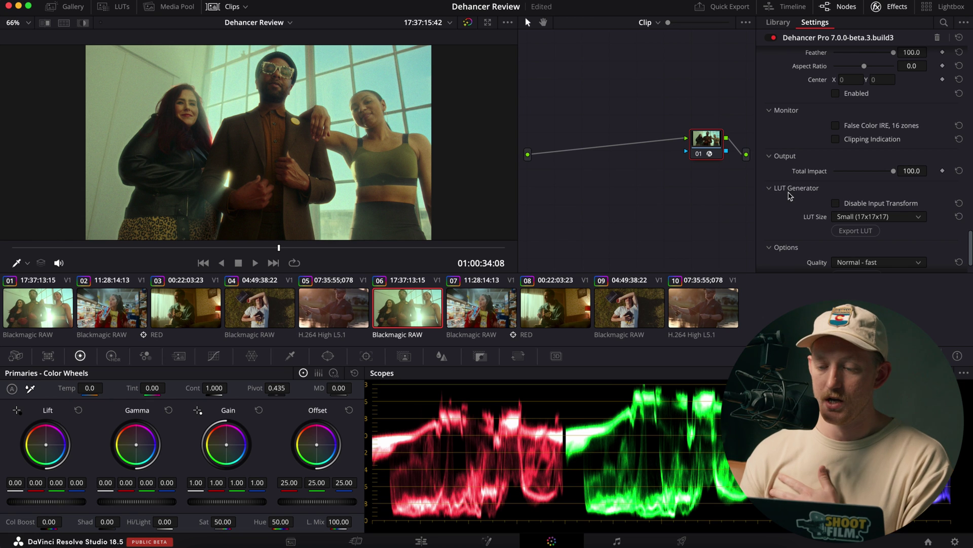
left_click(852, 218)
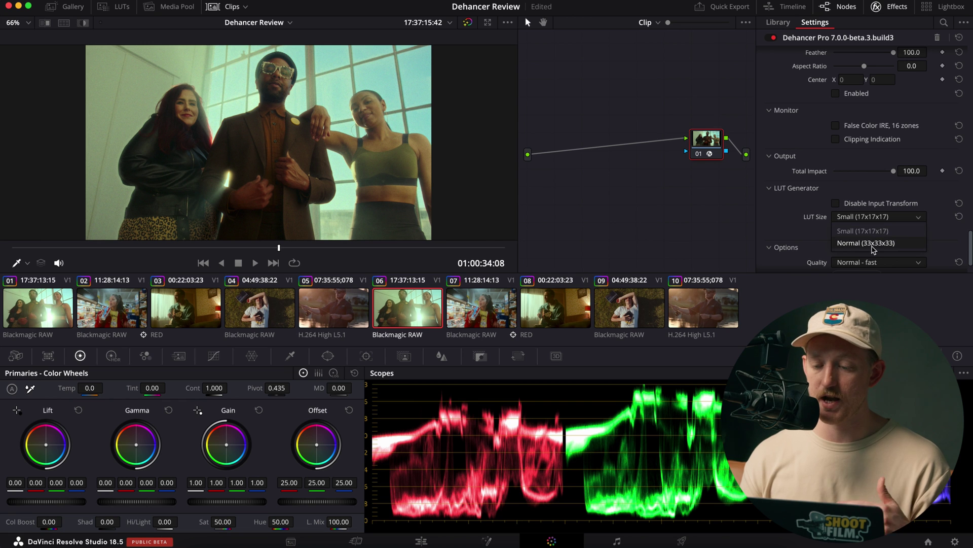
left_click(799, 212)
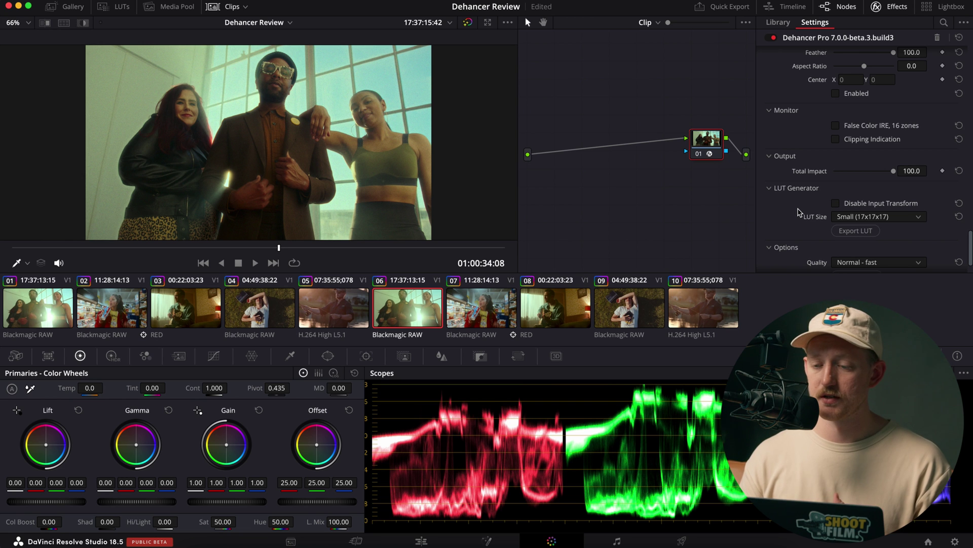
scroll(798, 212, "down", 2)
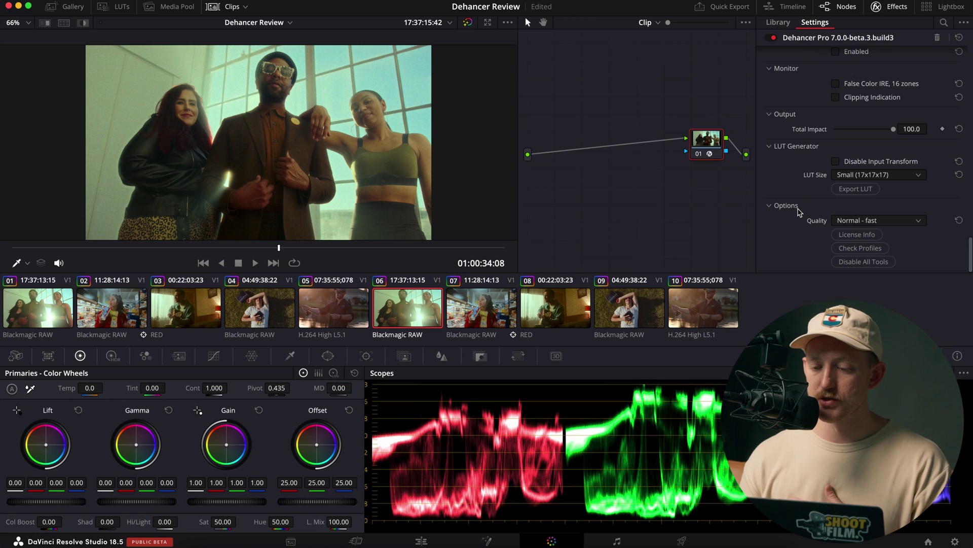
left_click(866, 222)
left_click(810, 203)
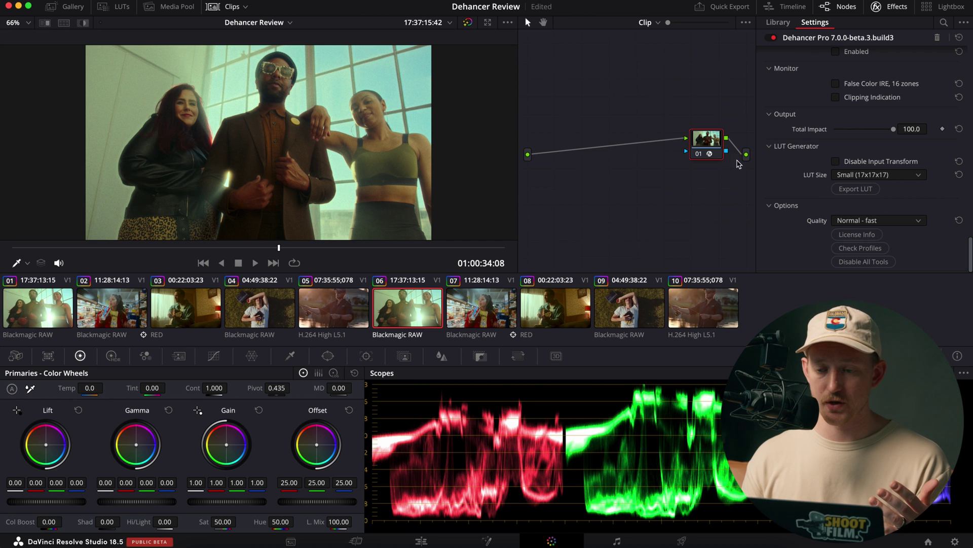
Compare node 01 bypassed and re-enabled, then scrub to 01:00:34:07 where all three people pose.
left_click(700, 153)
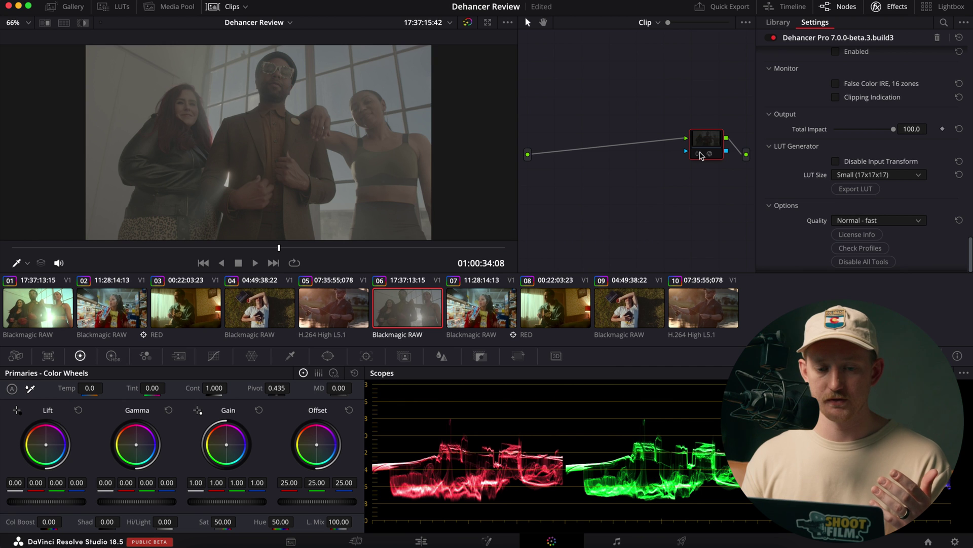
left_click(700, 154)
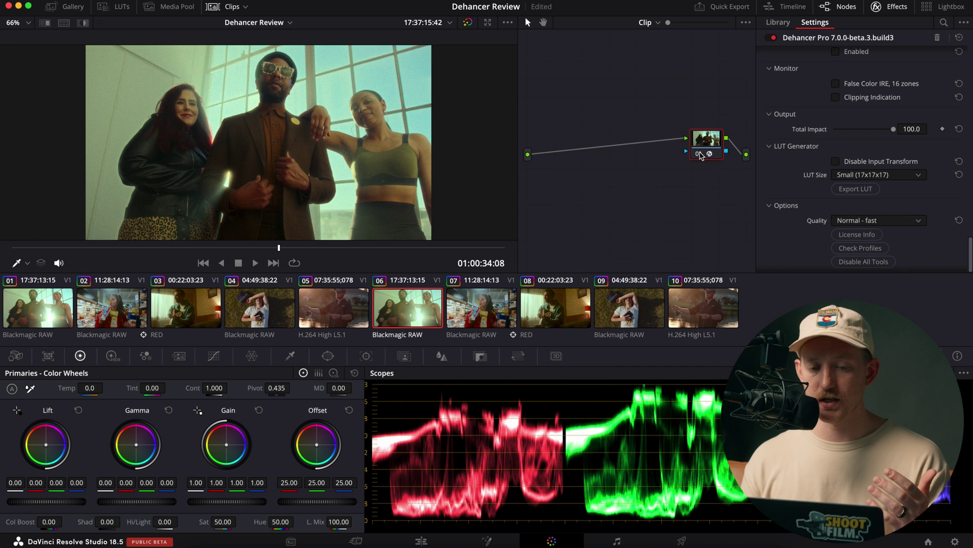
left_click(391, 248)
left_click(90, 248)
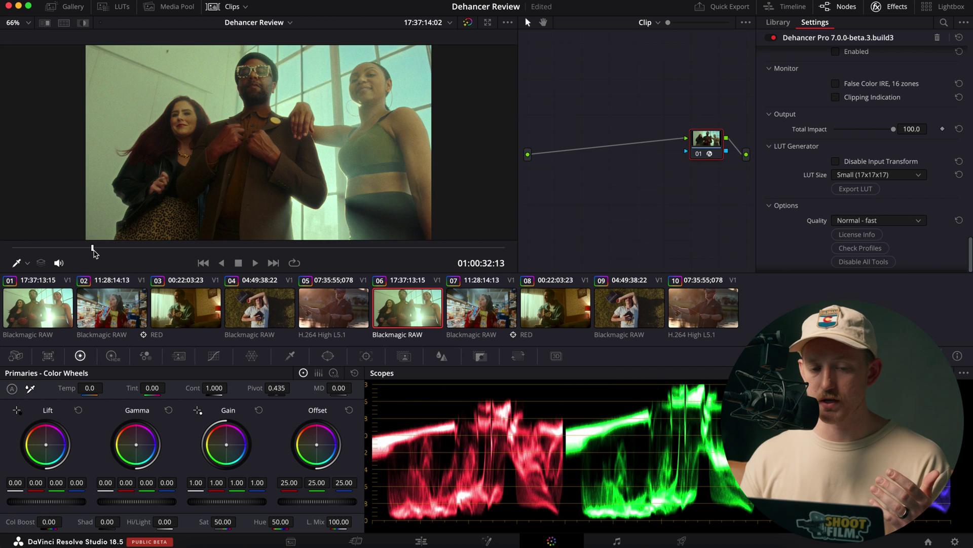
left_click(66, 248)
left_click_drag(66, 249, 281, 248)
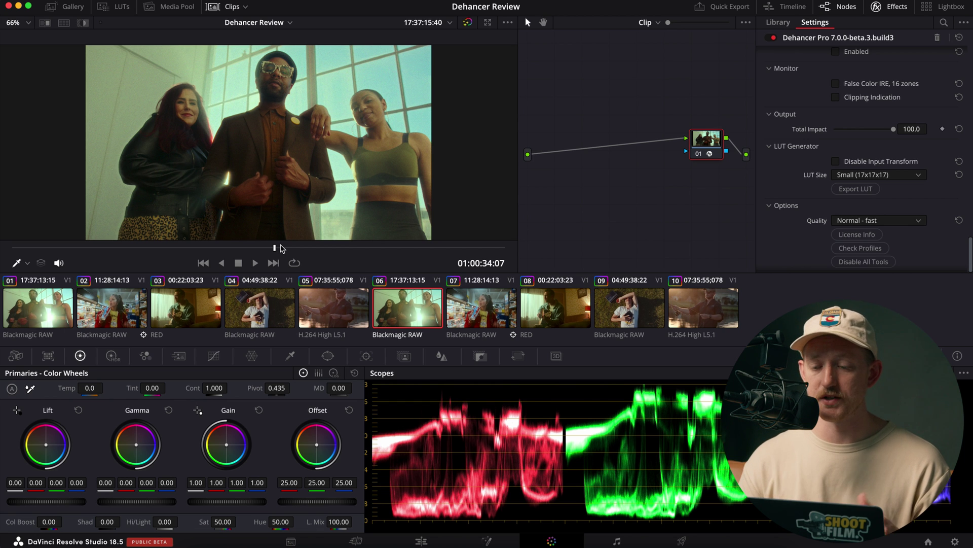
Add a serial node before the Dehancer node, place it to the left, and label it 'skin'.
left_click(701, 145)
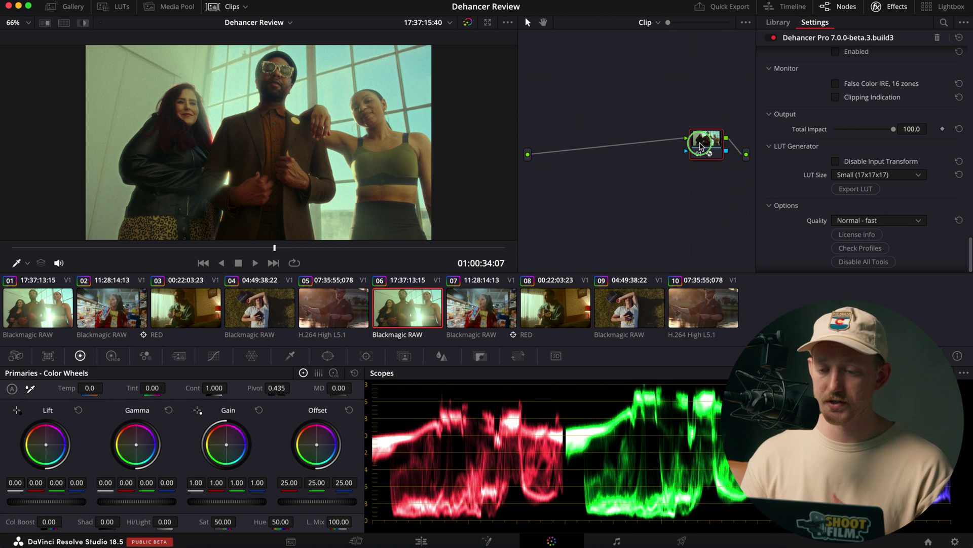
right_click(702, 146)
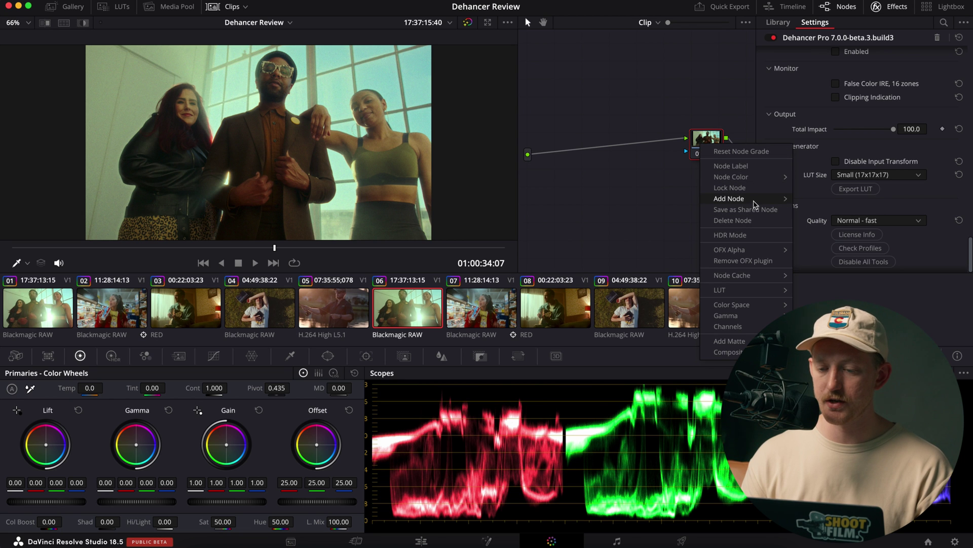
mouse_move(755, 203)
left_click(818, 212)
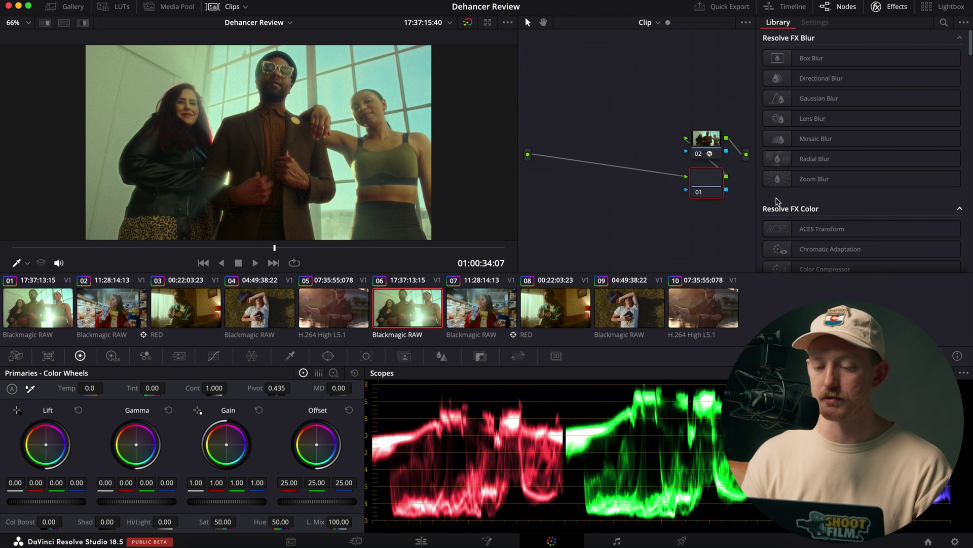
left_click_drag(707, 188, 571, 147)
right_click(581, 151)
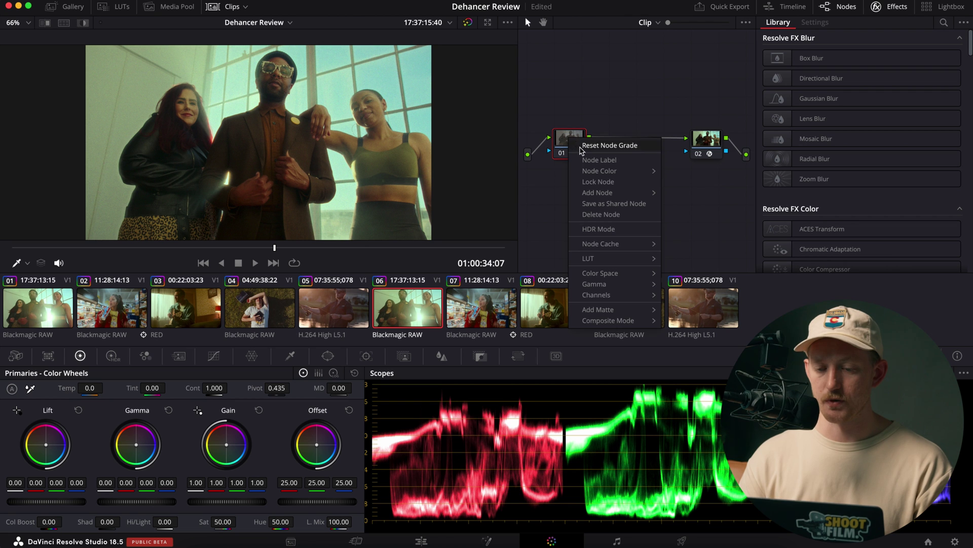
left_click(591, 160)
type("skin")
key("Return")
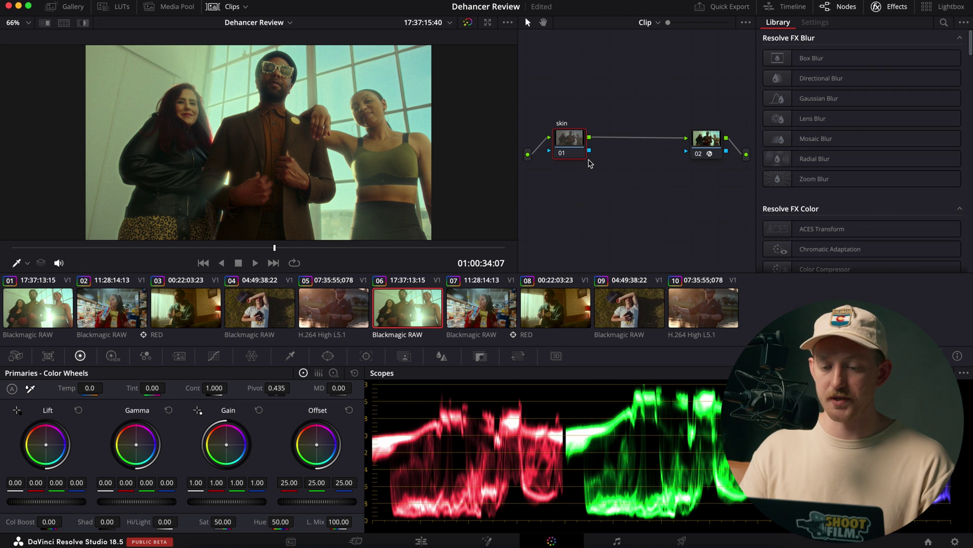
left_click_drag(571, 147, 566, 141)
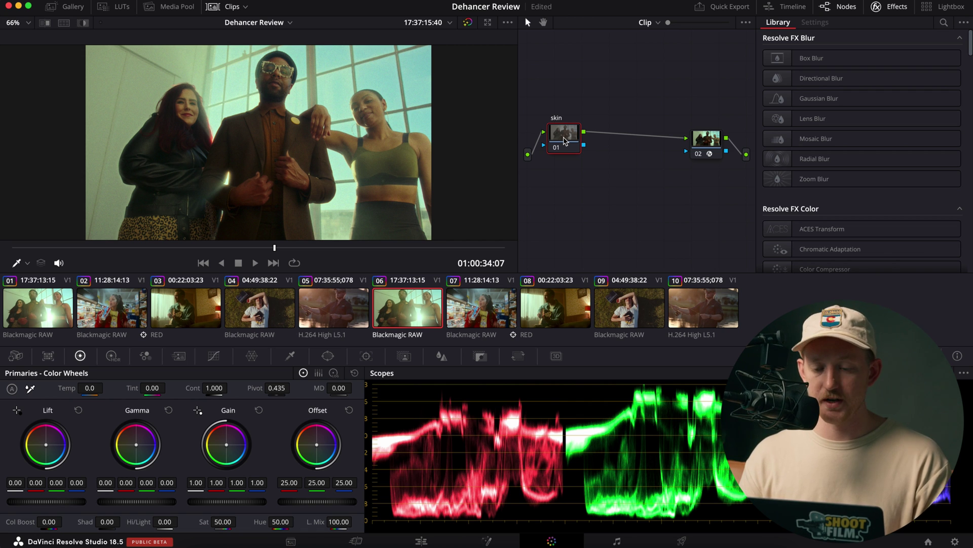
Add another serial node after skin with Alt+S and start editing its label.
key("alt+s")
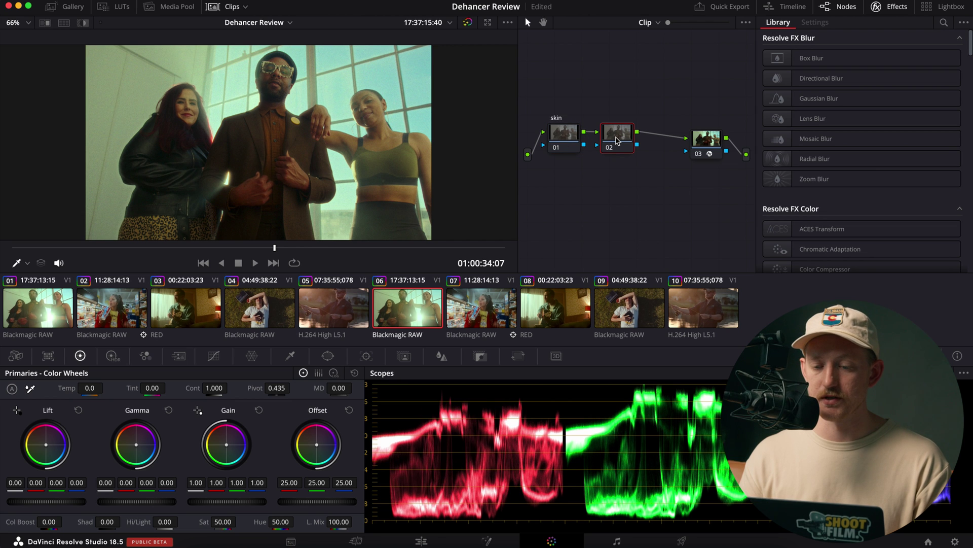
right_click(616, 141)
left_click(640, 160)
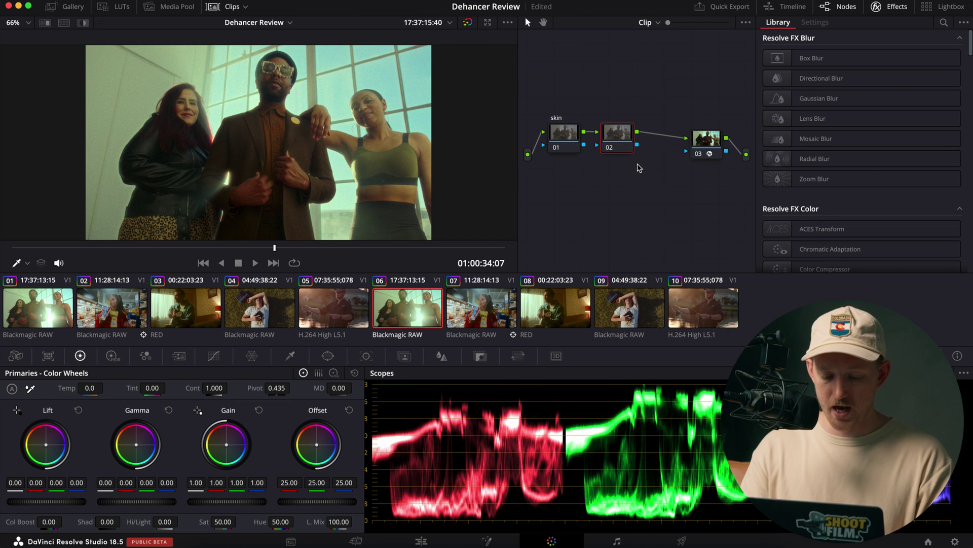
Label the new node 'adj', then qualify the skin node by sampling the woman's face.
type("adj")
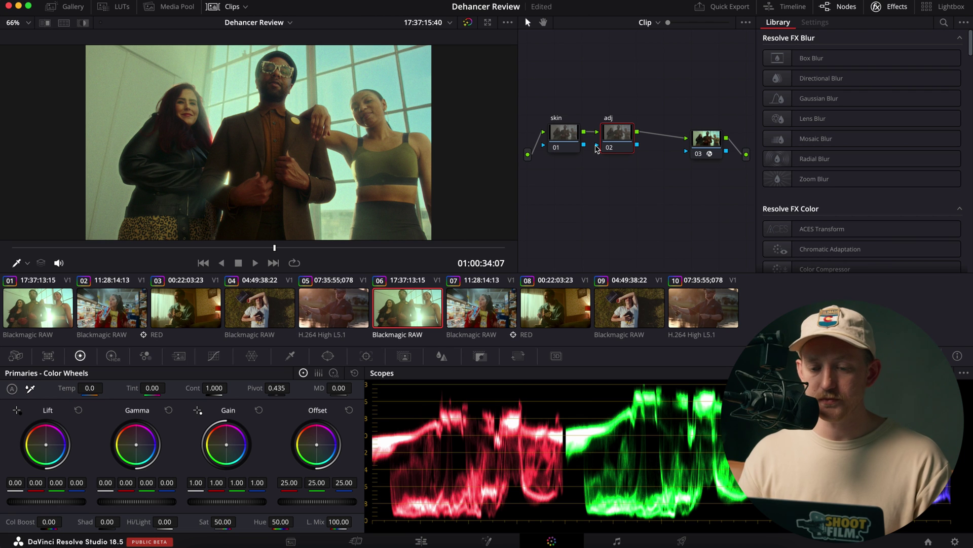
left_click(569, 135)
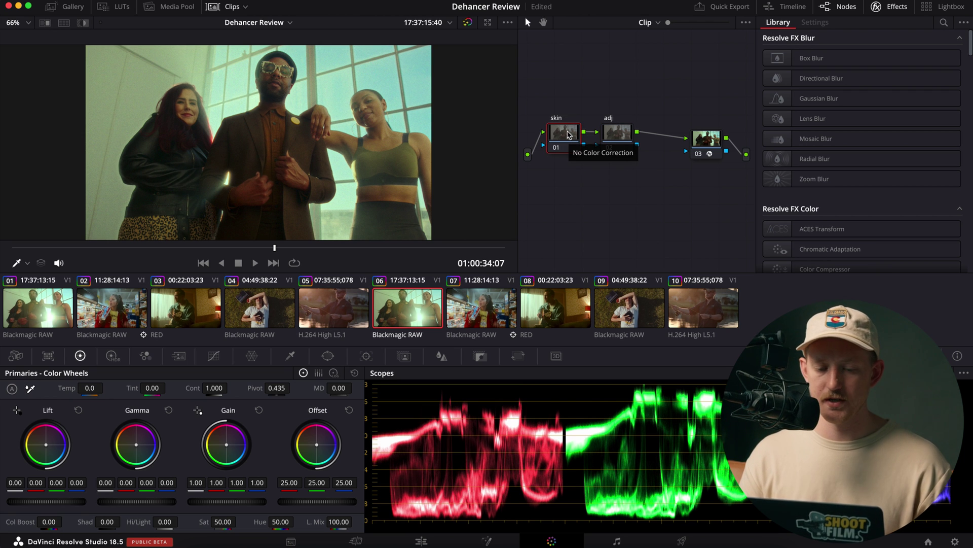
left_click(290, 356)
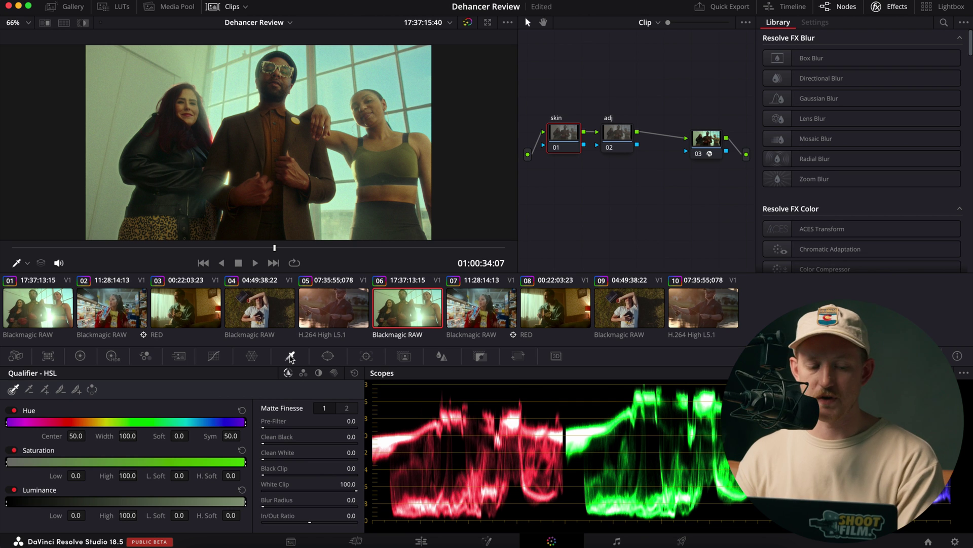
left_click(380, 101)
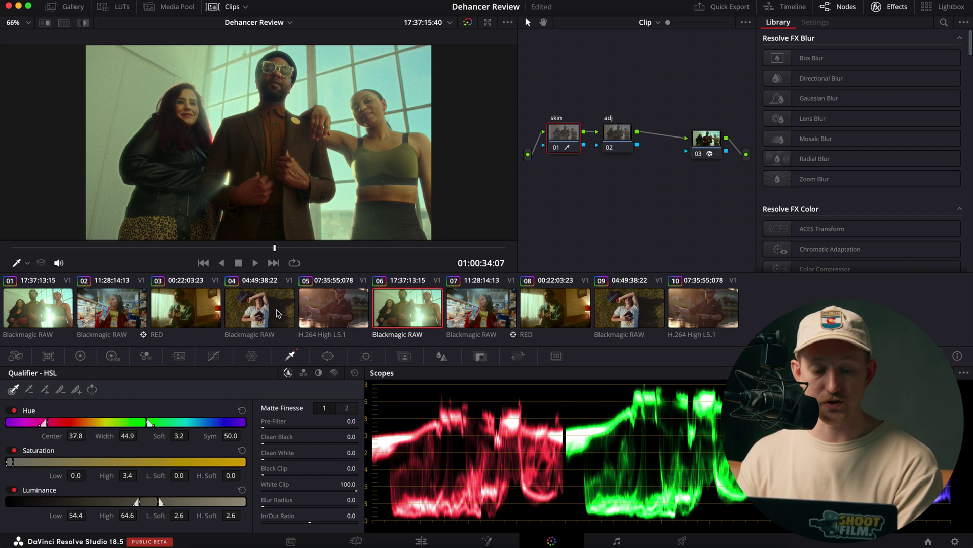
Narrow hue and luminance, set Clean Black 9.1, Clean White 5.7, Blur Radius 10.2, and show the vectorscope.
left_click(85, 23)
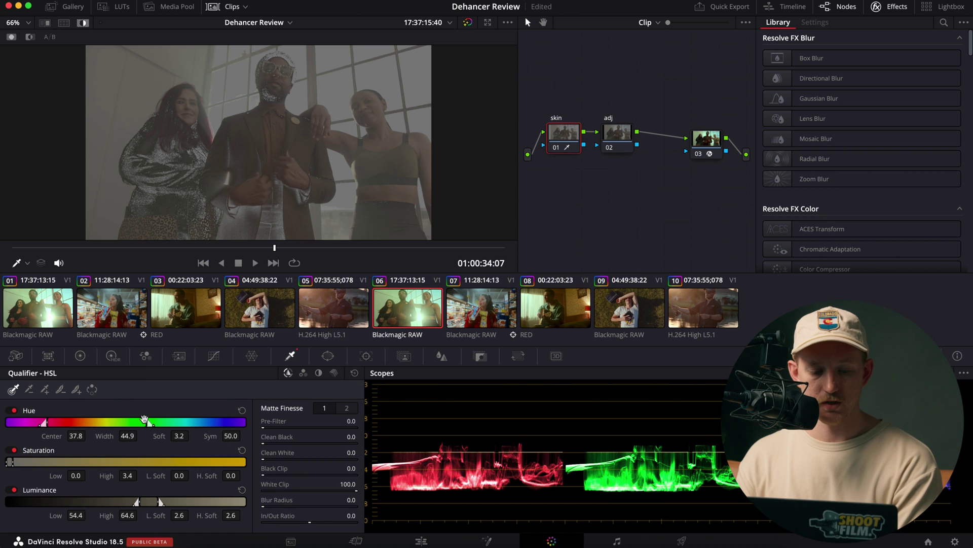
left_click_drag(146, 419, 94, 422)
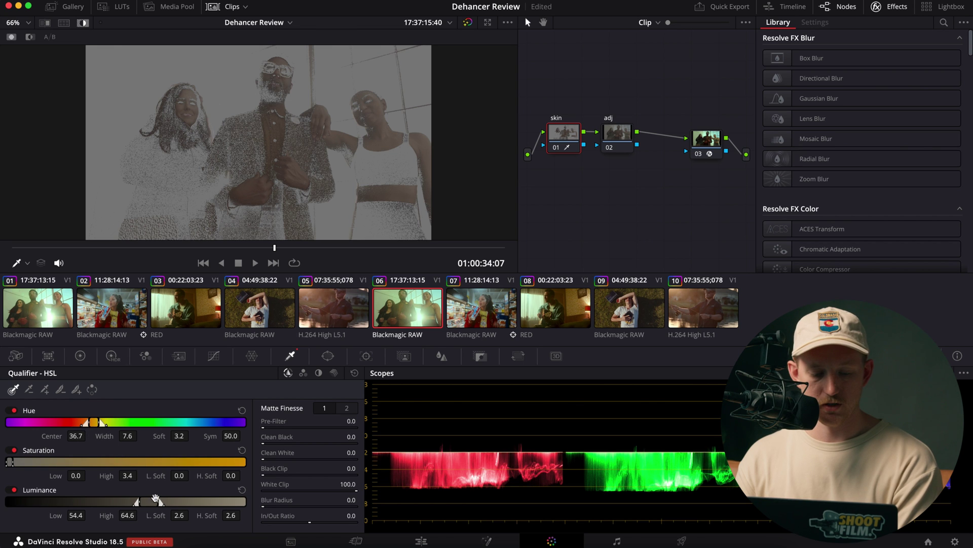
left_click_drag(160, 501, 150, 501)
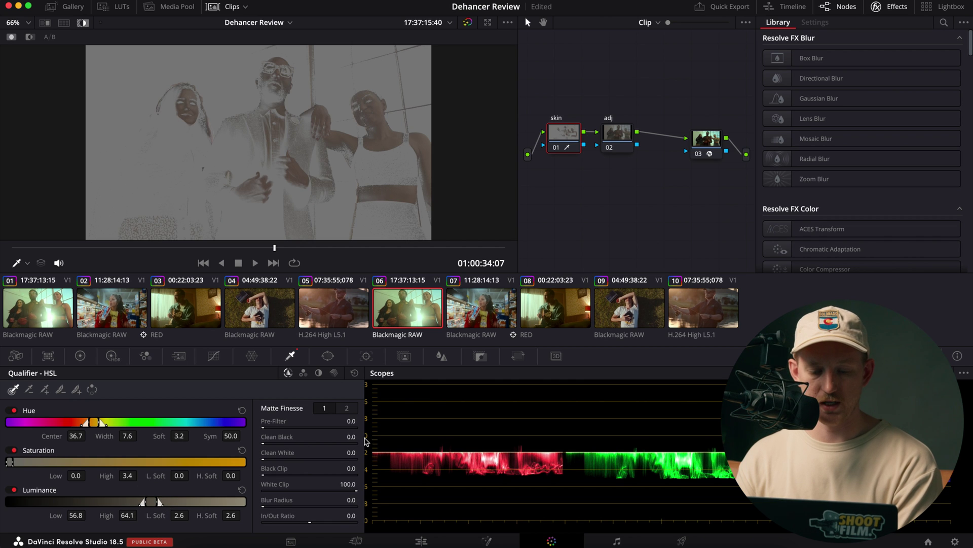
left_click_drag(354, 436, 382, 455)
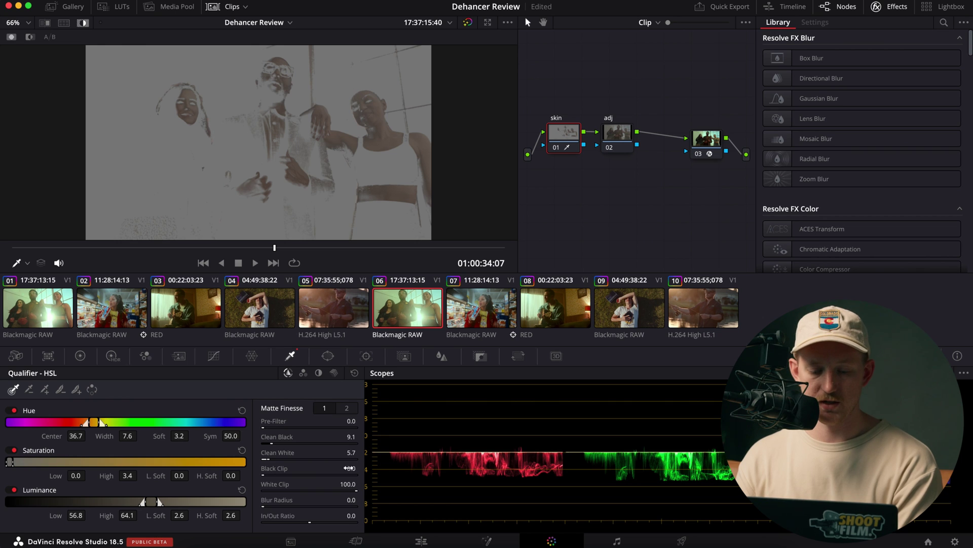
left_click_drag(353, 500, 406, 501)
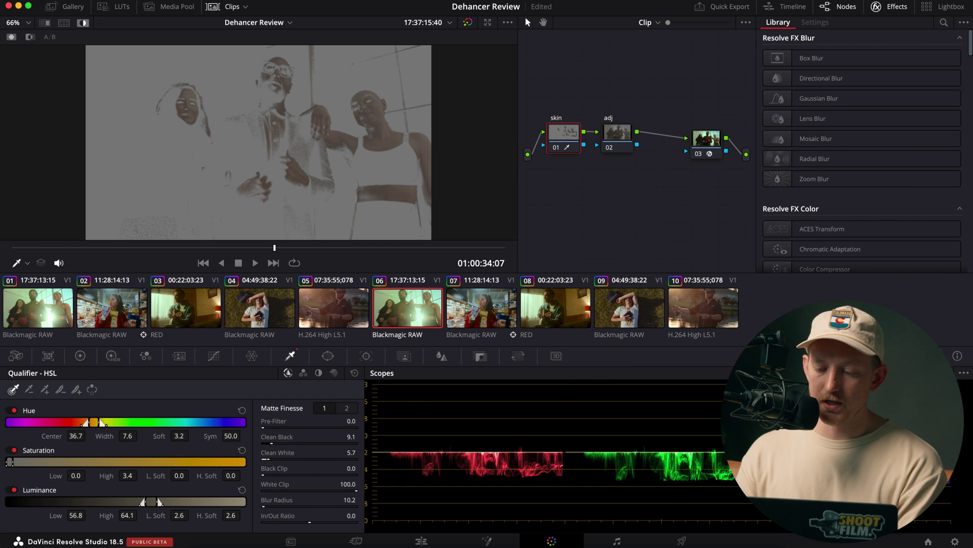
left_click(918, 372)
left_click(918, 405)
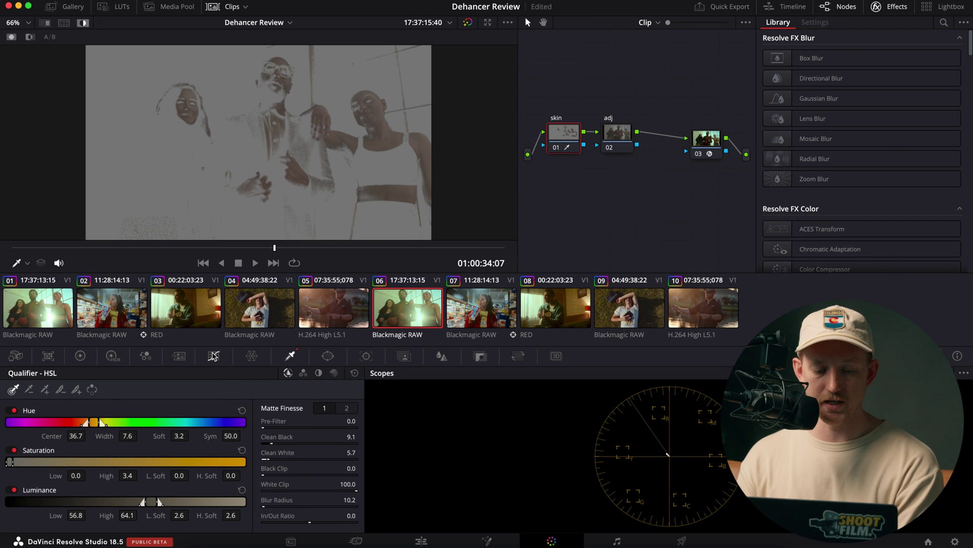
Build a Hue vs Hue curve on the skin node, rotating the skin point by 5.60 at Input Hue 283.65.
left_click(213, 356)
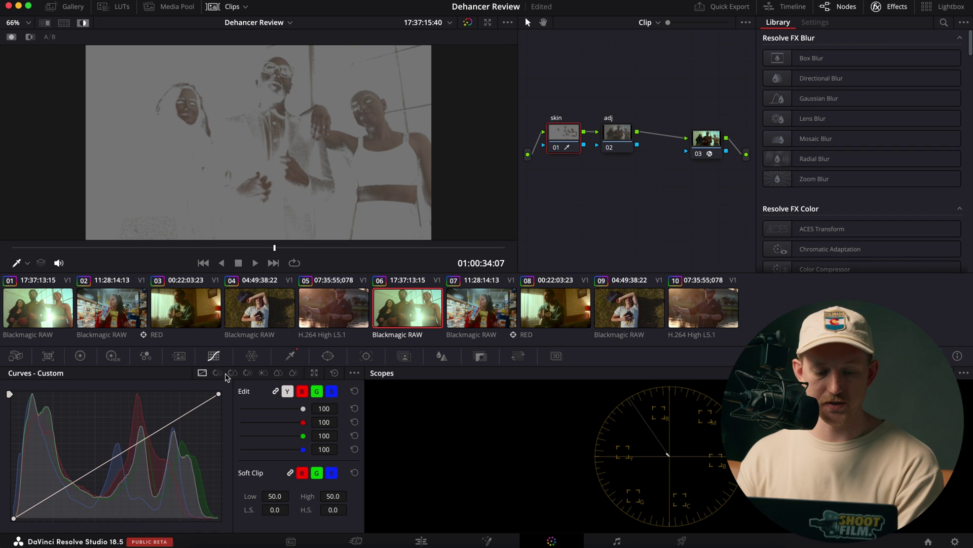
left_click(218, 374)
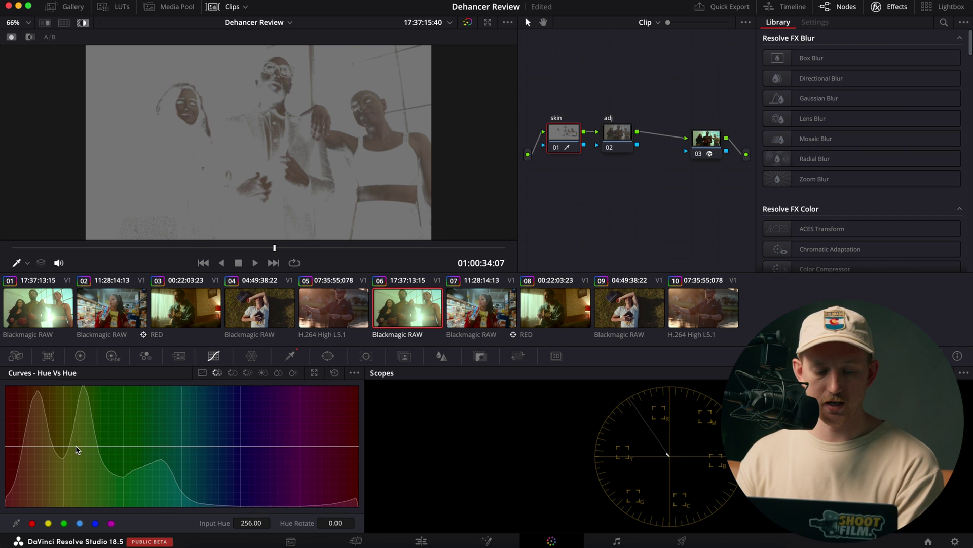
left_click(380, 103)
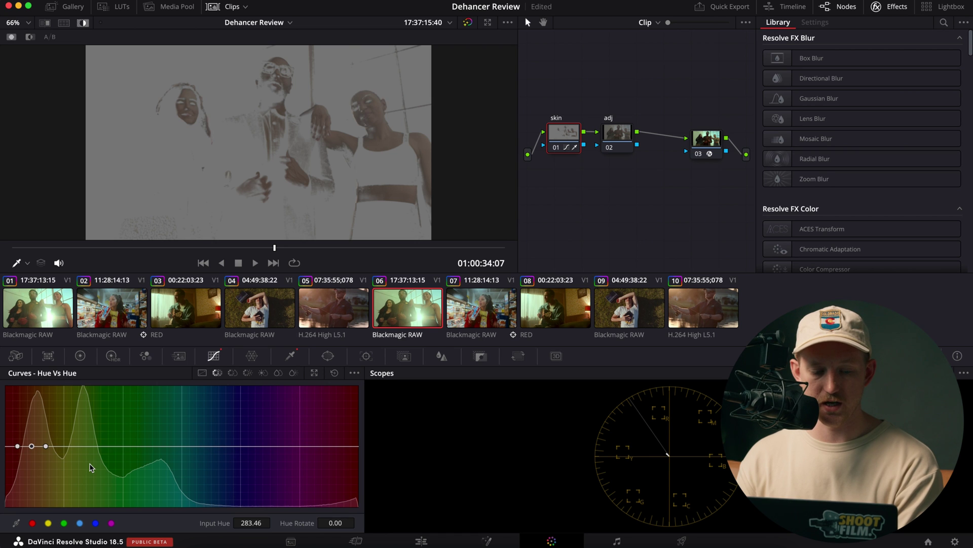
left_click(69, 446)
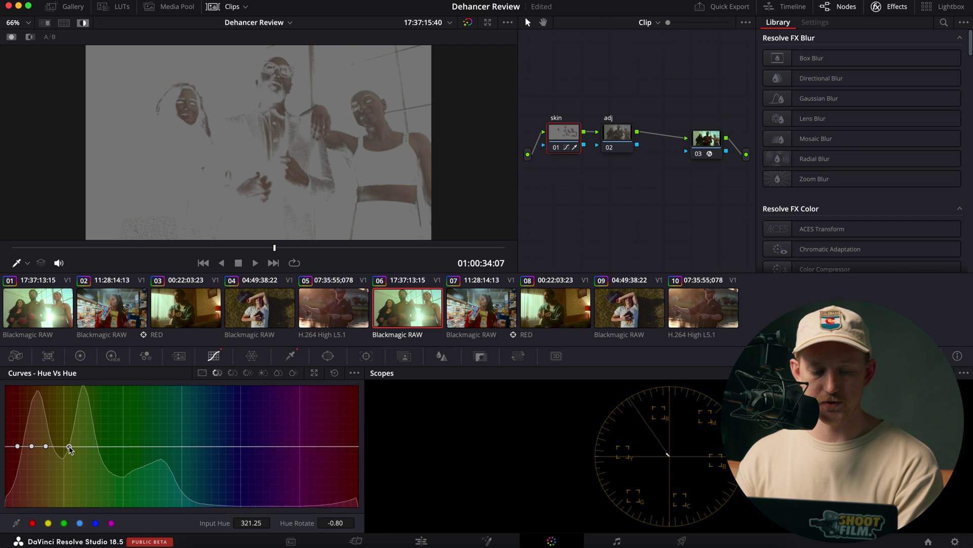
left_click_drag(46, 449, 338, 449)
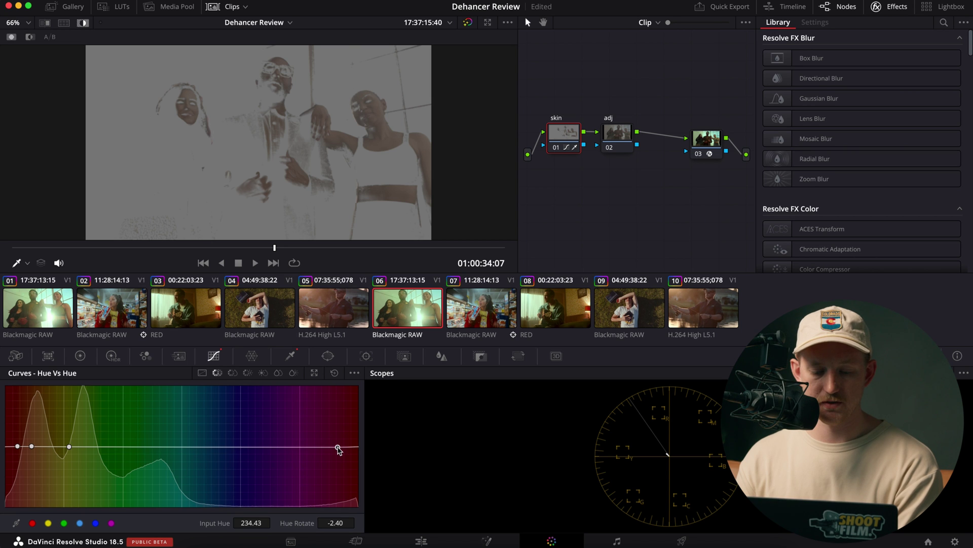
right_click(17, 447)
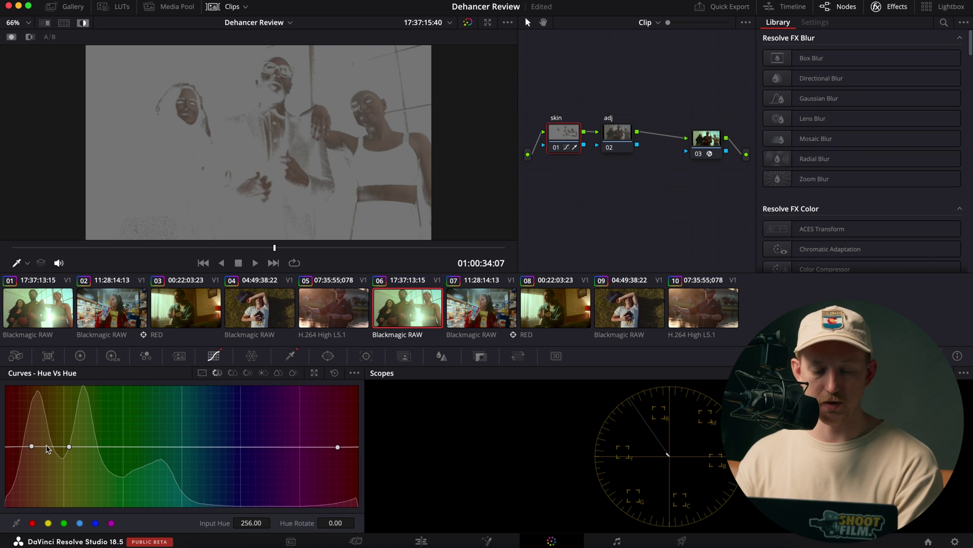
left_click(82, 23)
left_click(32, 447)
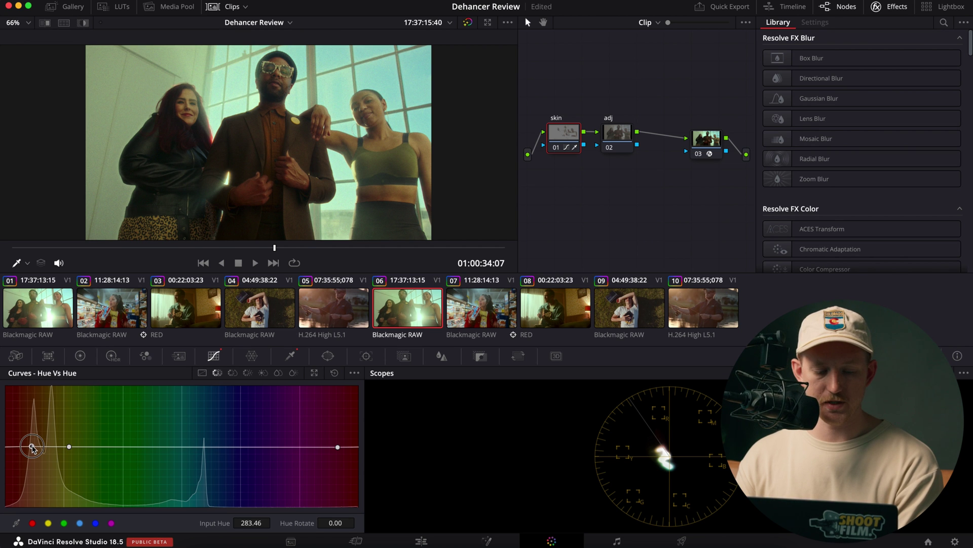
left_click_drag(32, 447, 32, 446)
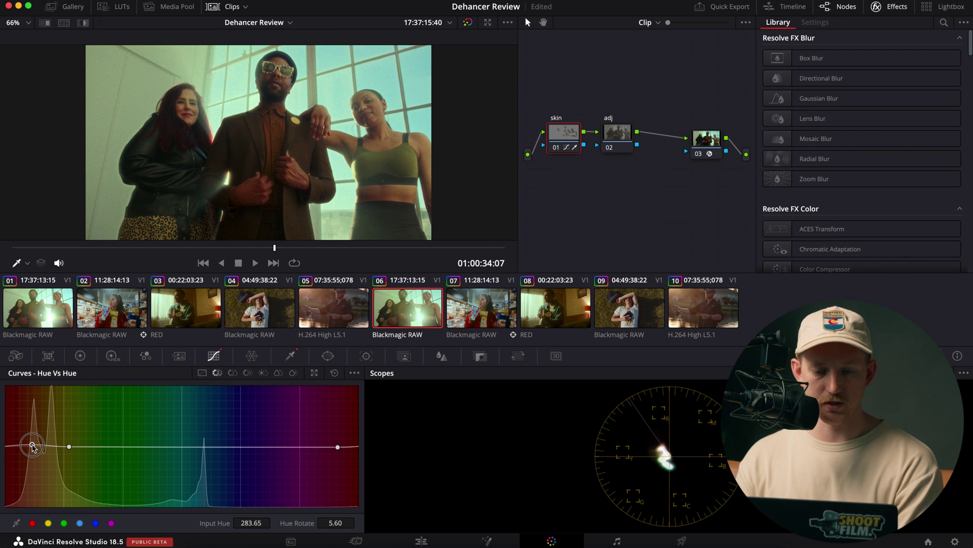
left_click(83, 23)
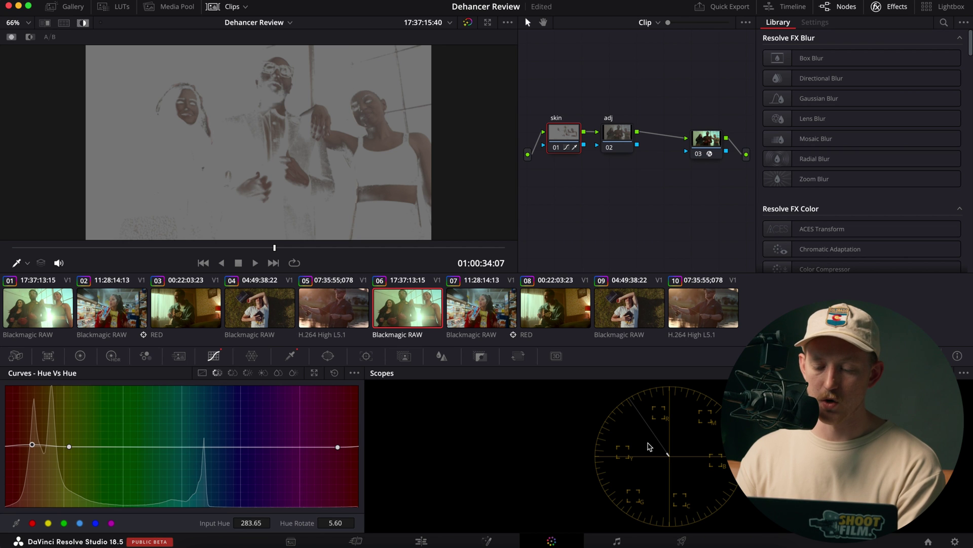
left_click(83, 23)
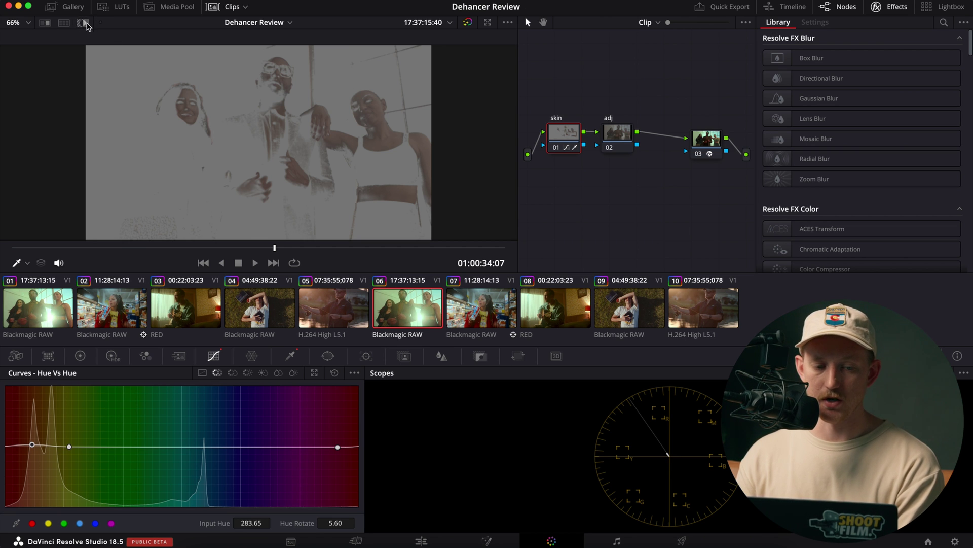
left_click(557, 149)
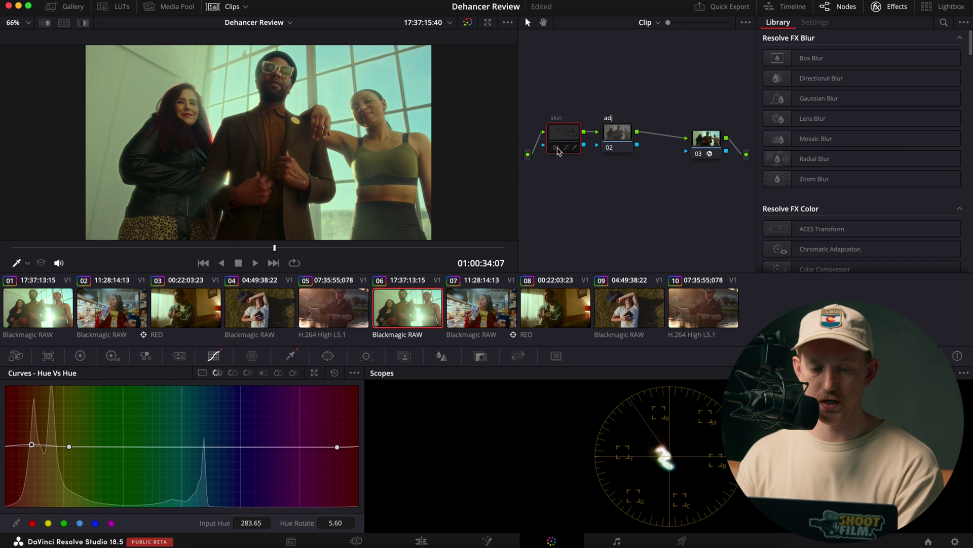
left_click(558, 149)
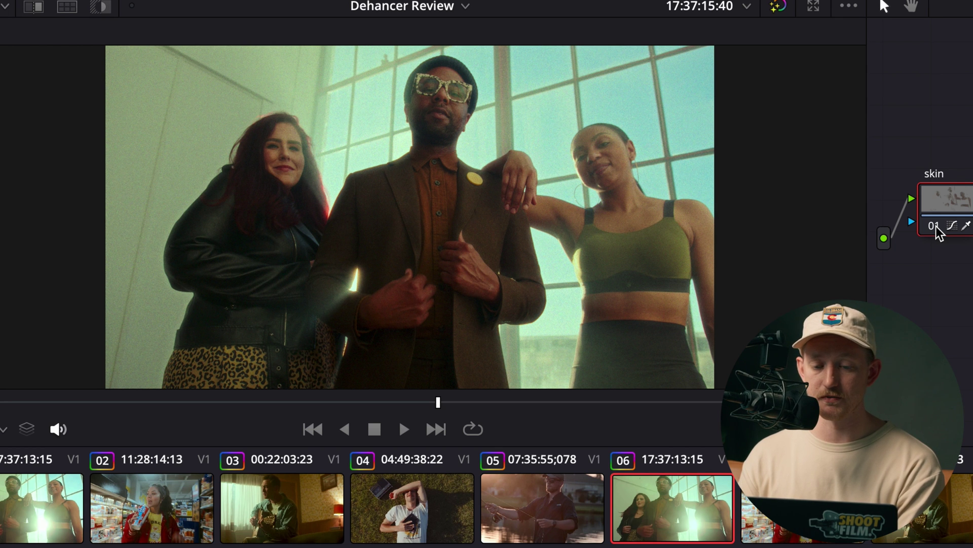
left_click(935, 226)
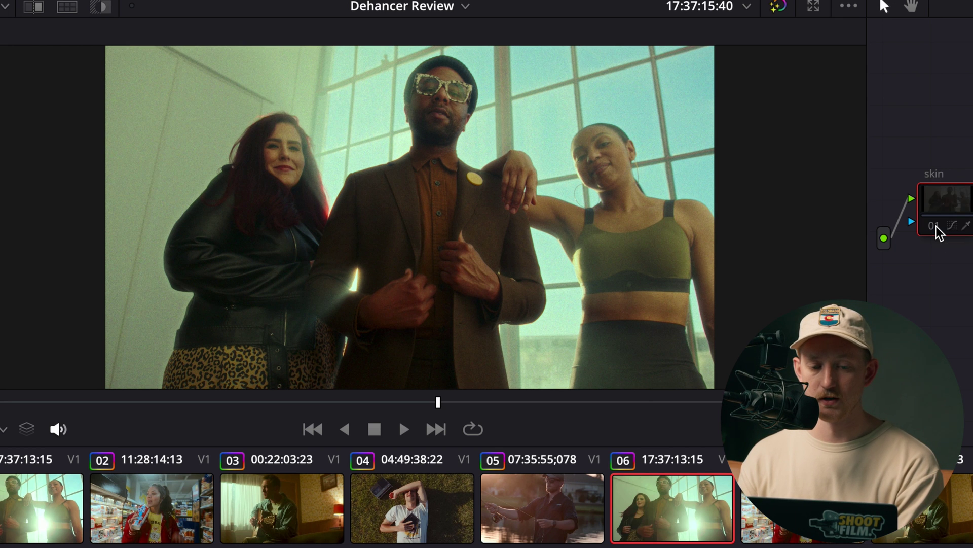
left_click(936, 226)
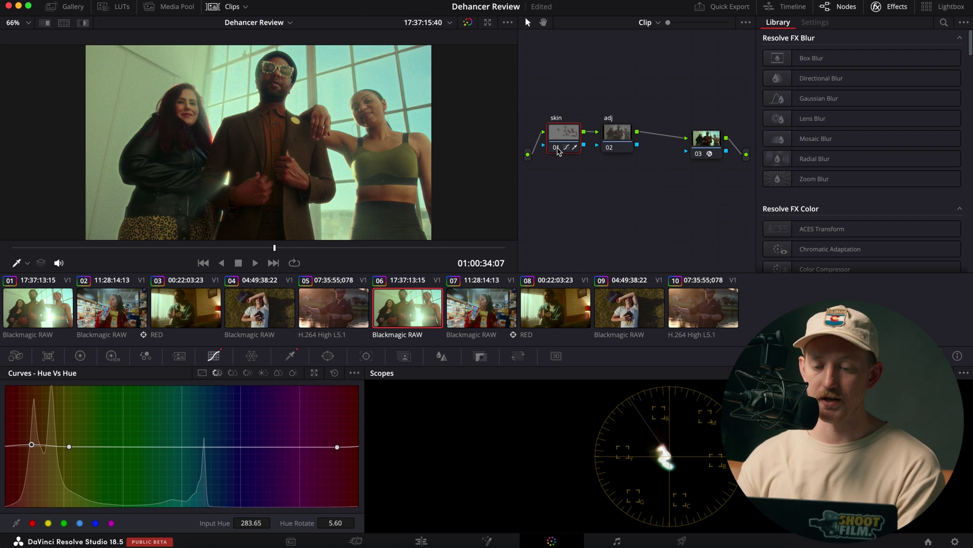
Select the adj node, show the Color Wheels, and restore Gain 1.07 and Gamma 0.01.
left_click(618, 132)
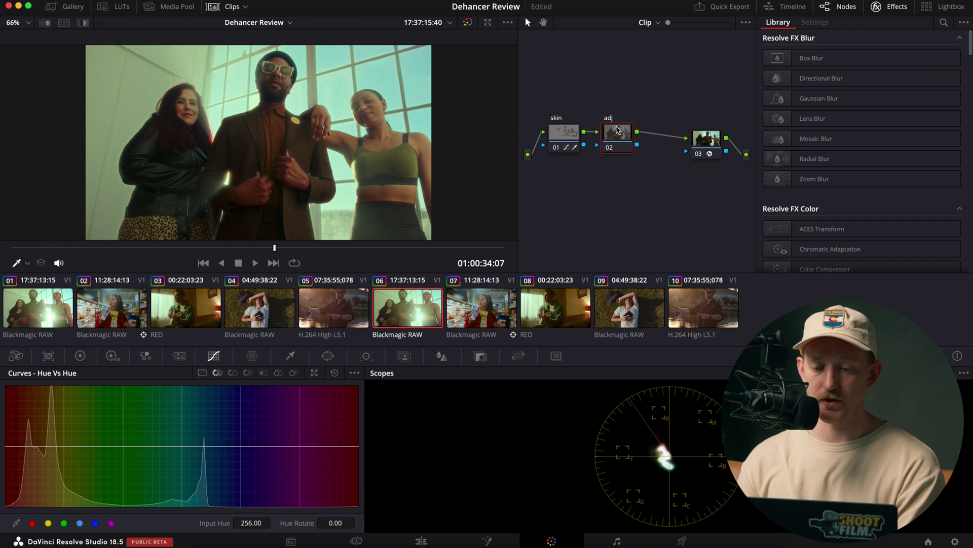
left_click(81, 357)
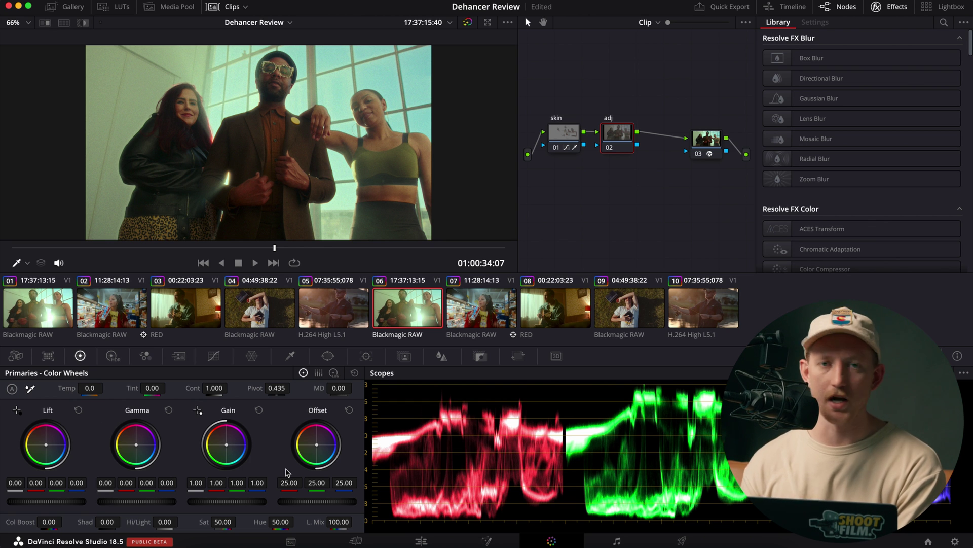
key("super+z")
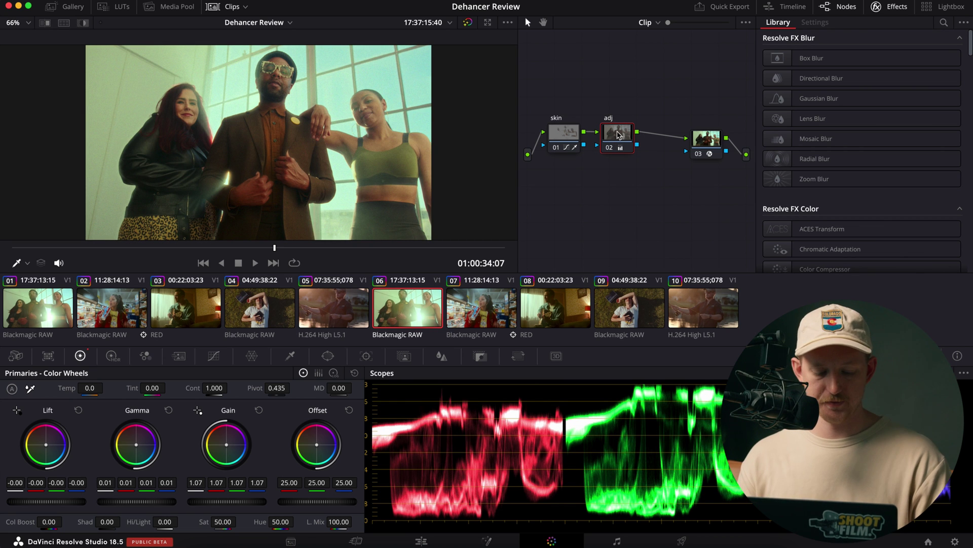
Add a serial node labelled 'sat' after adj, then clean up the node graph into one row.
key("alt+s")
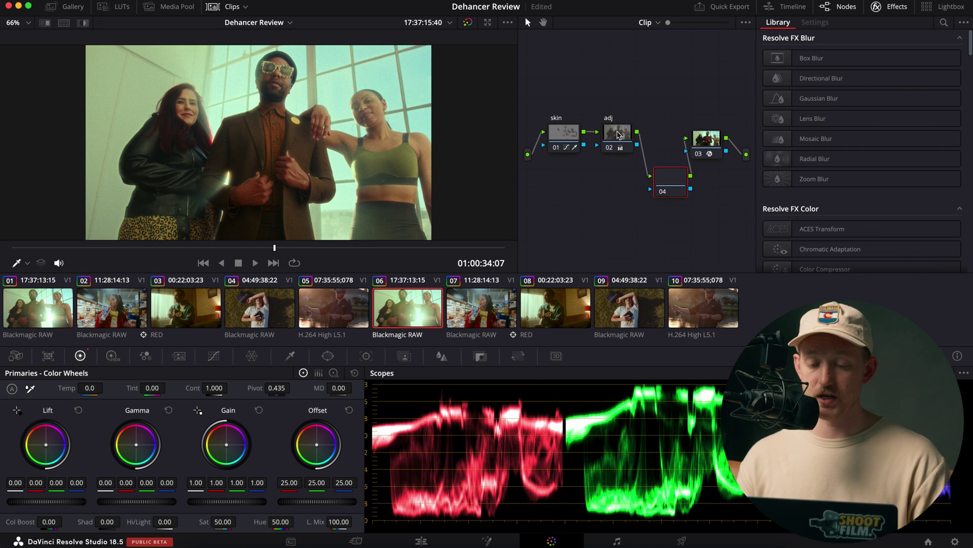
right_click(661, 142)
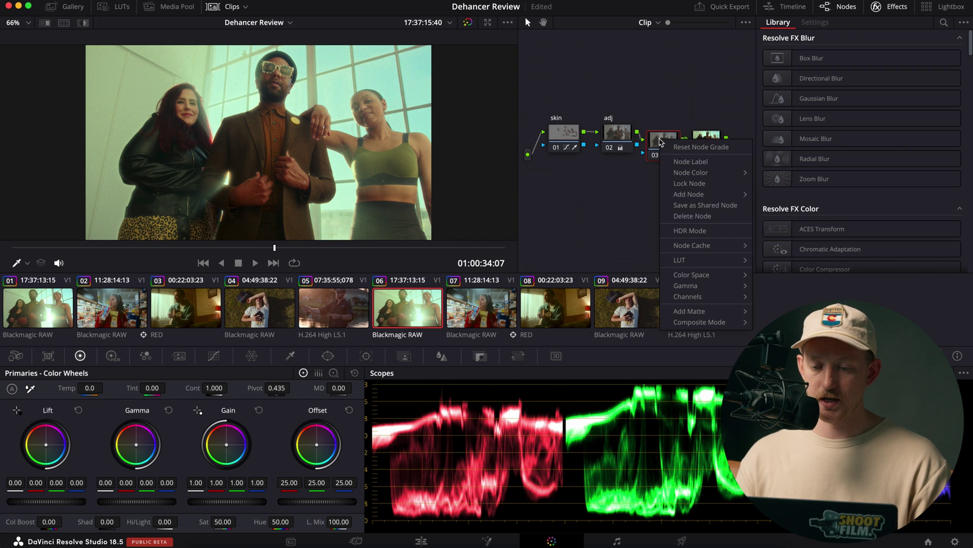
left_click(680, 162)
type("sat")
key("Return")
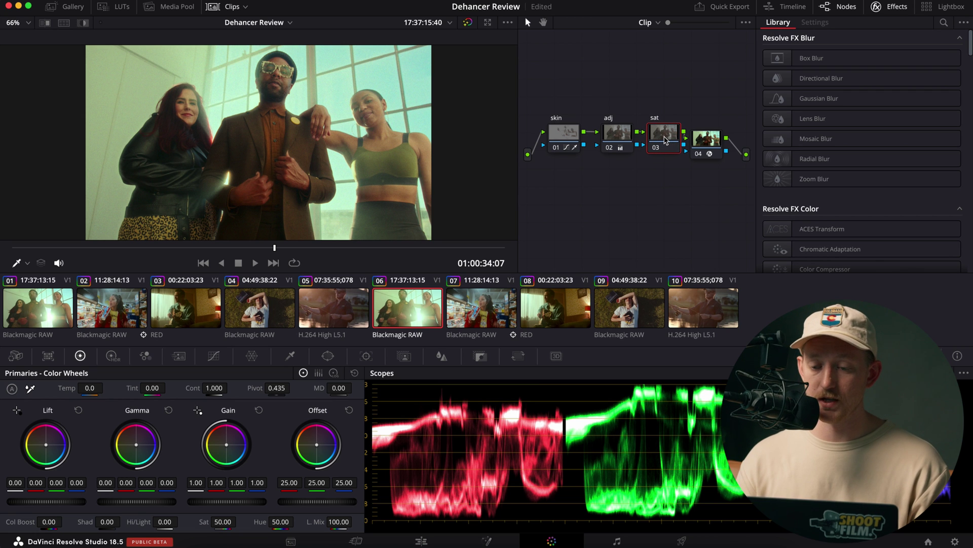
right_click(625, 211)
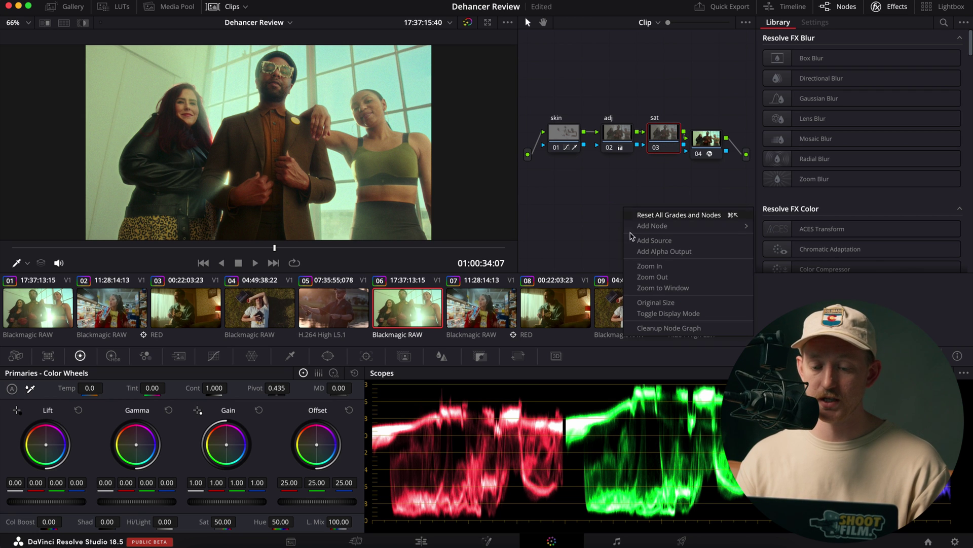
left_click(663, 329)
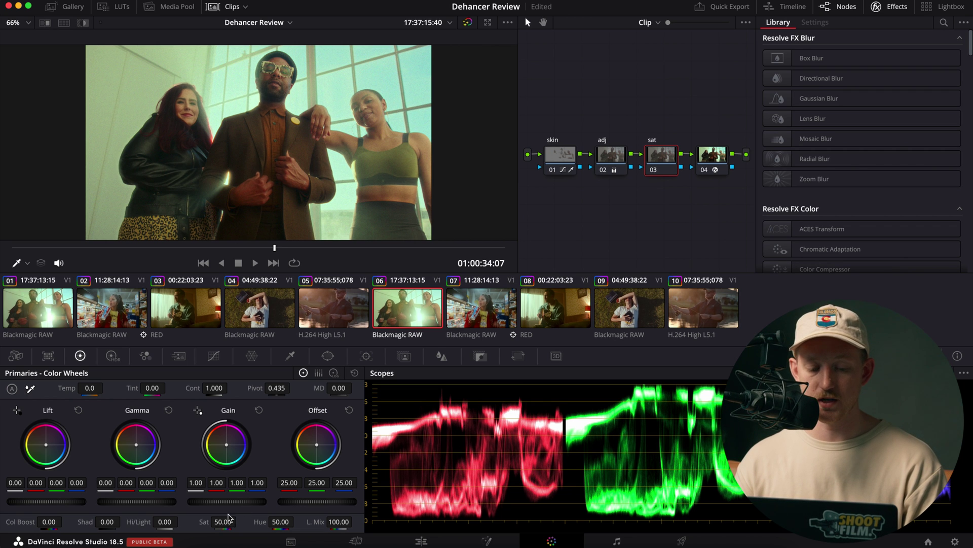
Switch the sat node to HSV color space and disable channels 1 and 3.
right_click(665, 155)
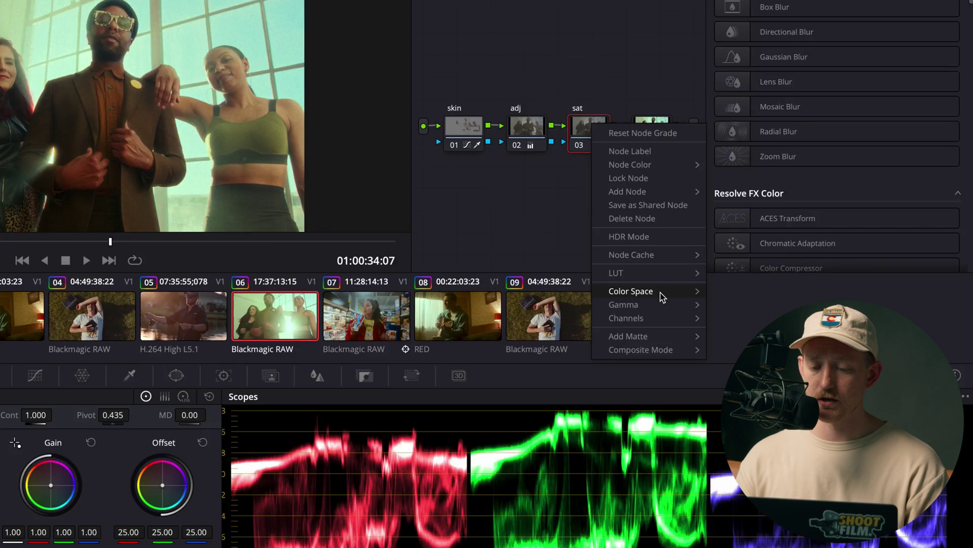
mouse_move(660, 297)
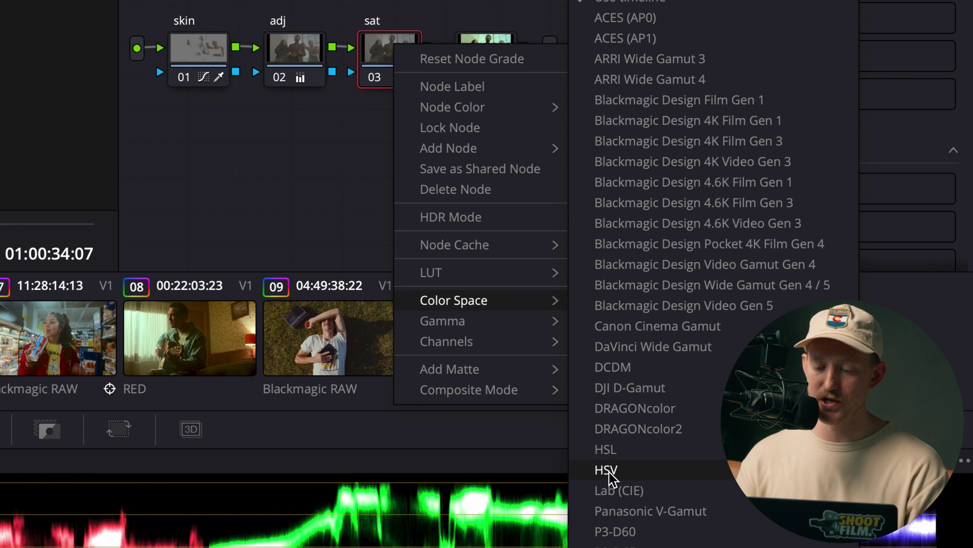
left_click(732, 401)
right_click(391, 60)
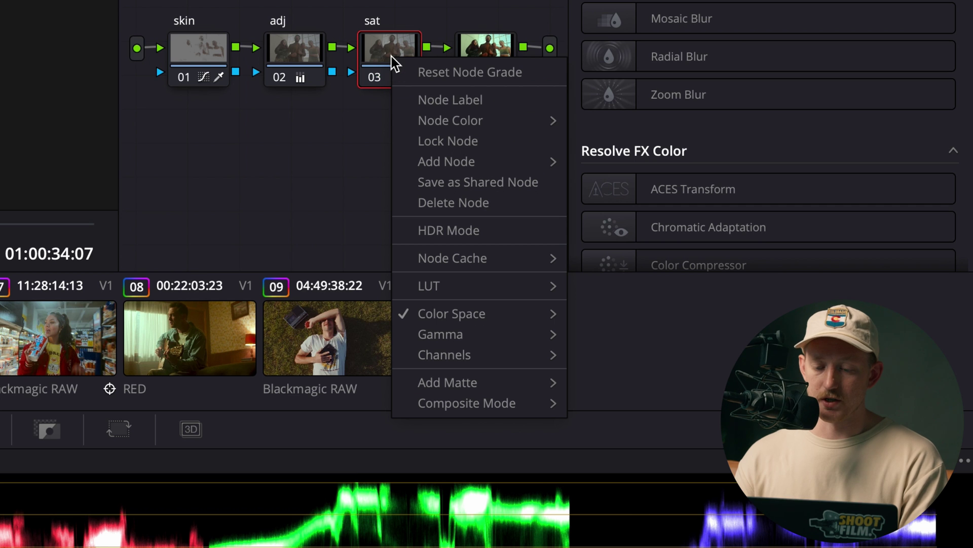
mouse_move(500, 355)
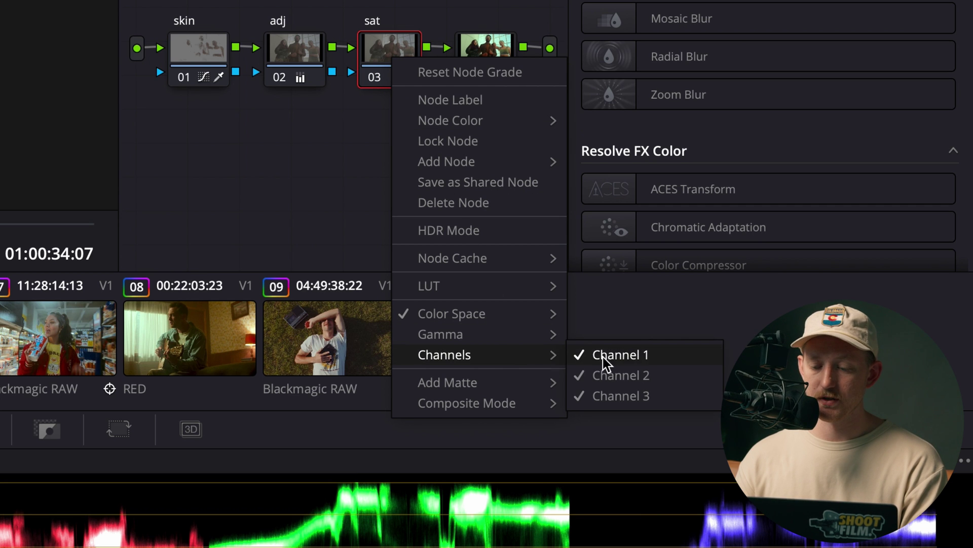
left_click(583, 352)
right_click(387, 53)
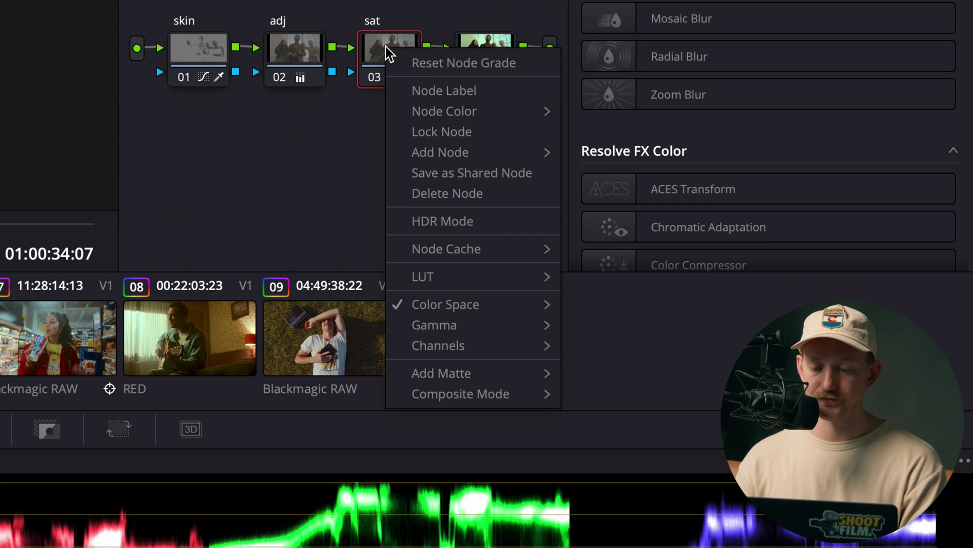
mouse_move(463, 348)
left_click(621, 390)
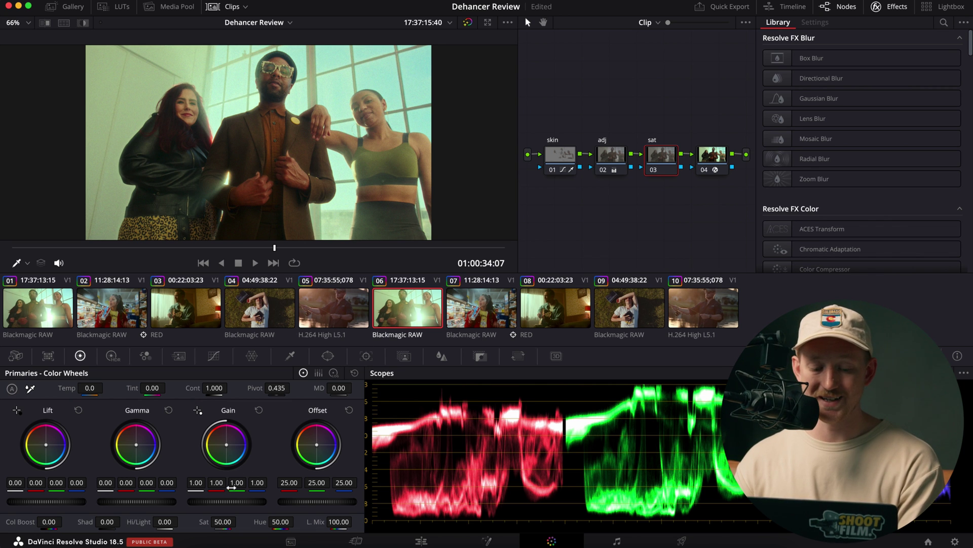
Raise the sat node's Gain master wheel to 1.11, then toggle the node off and on to compare.
left_click_drag(229, 501, 299, 492)
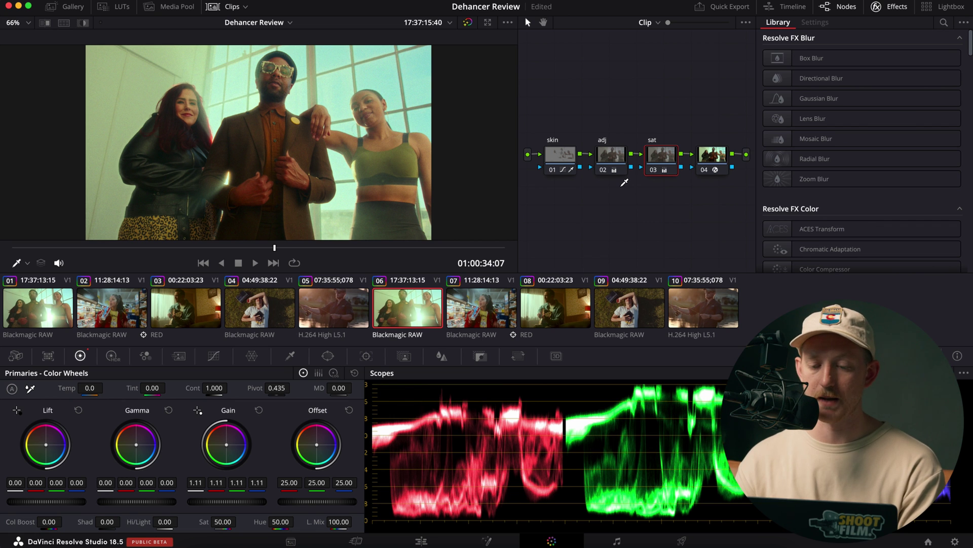
left_click(660, 169)
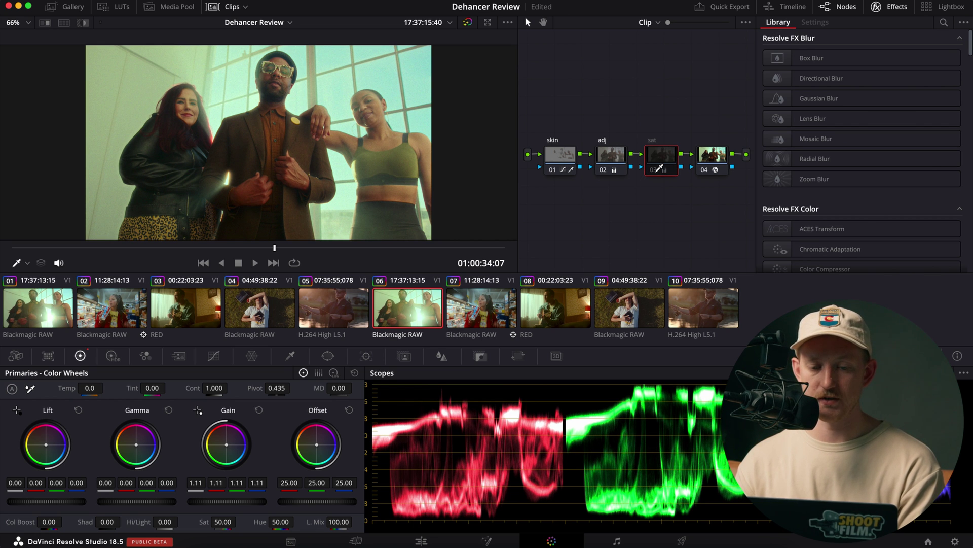
left_click(660, 169)
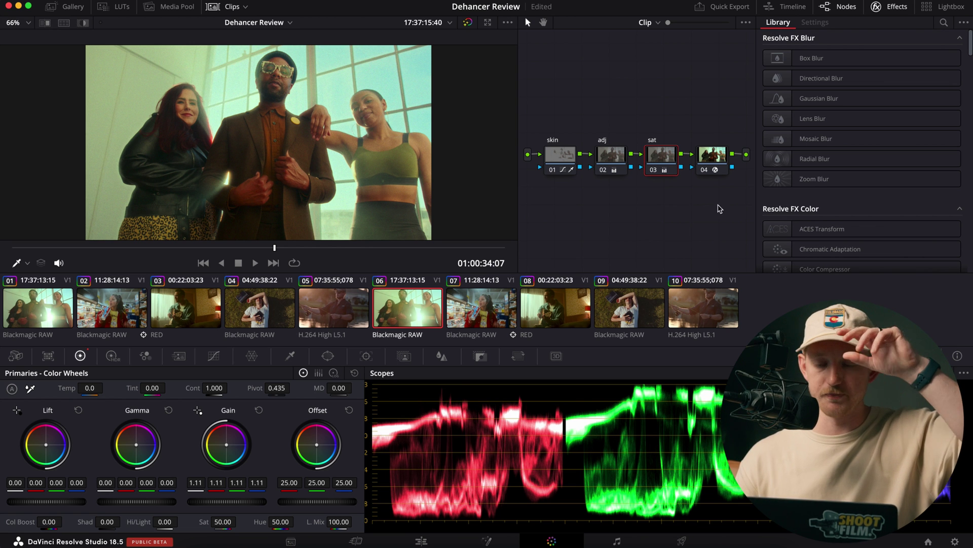
Look over Dehancer Pro's settings on node 04, then trim the sat node's Gain to 1.10.
left_click(716, 155)
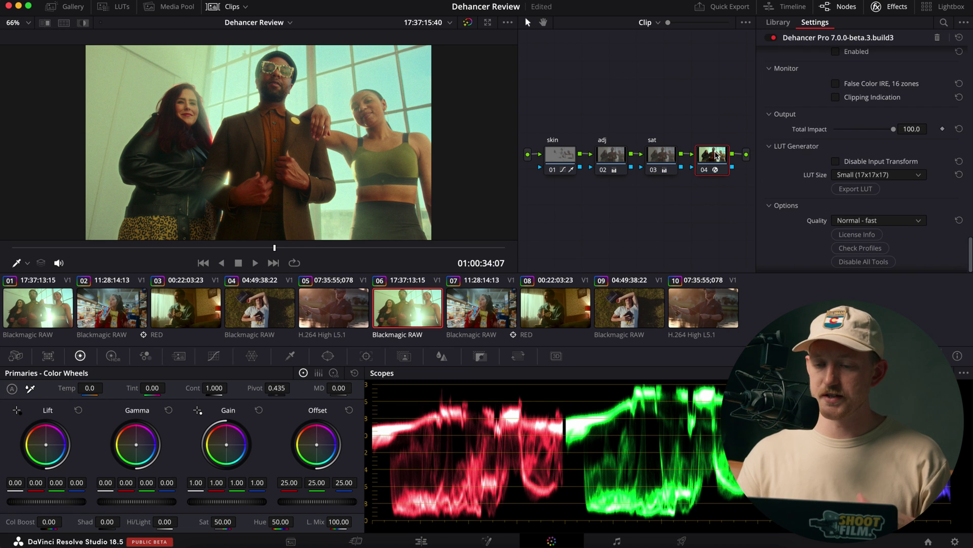
scroll(772, 128, "up", 5)
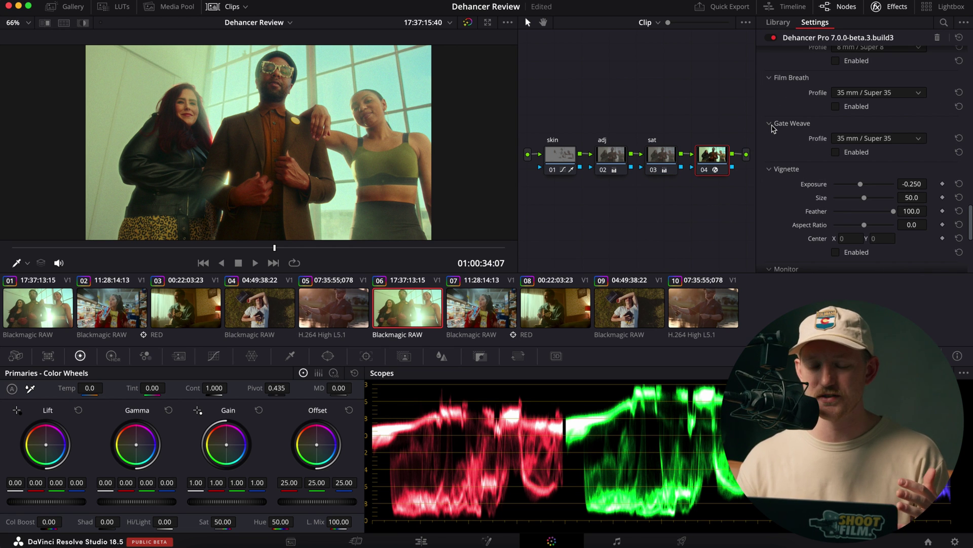
scroll(772, 128, "up", 10)
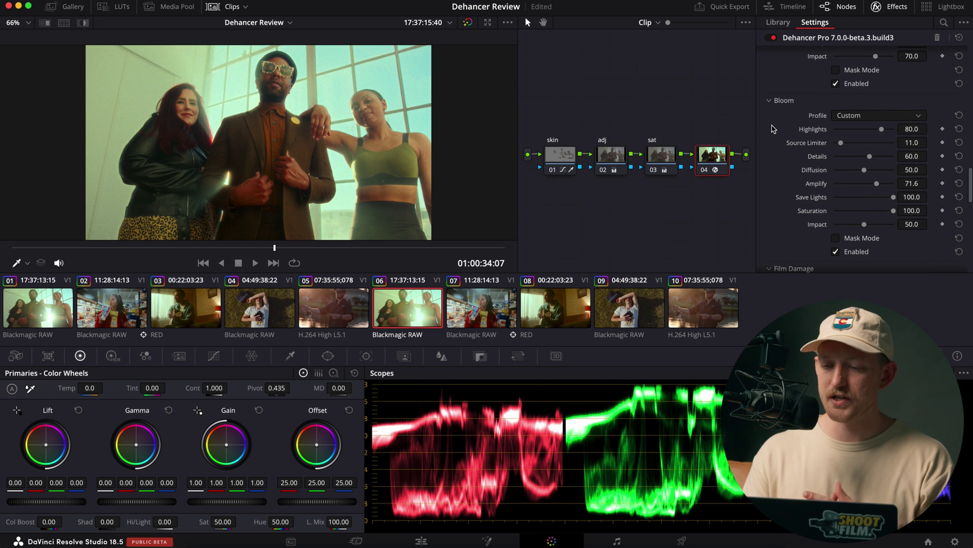
scroll(852, 213, "up", 10)
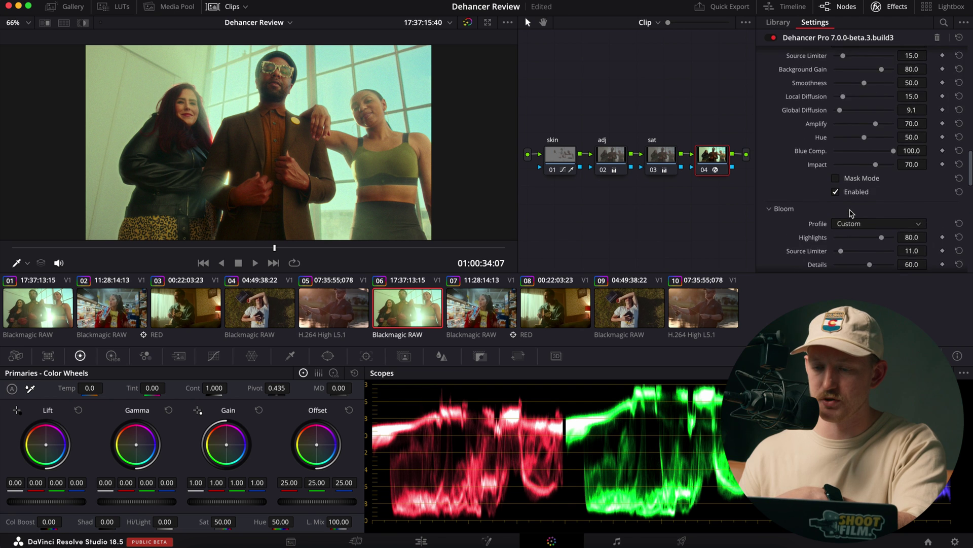
scroll(851, 213, "up", 15)
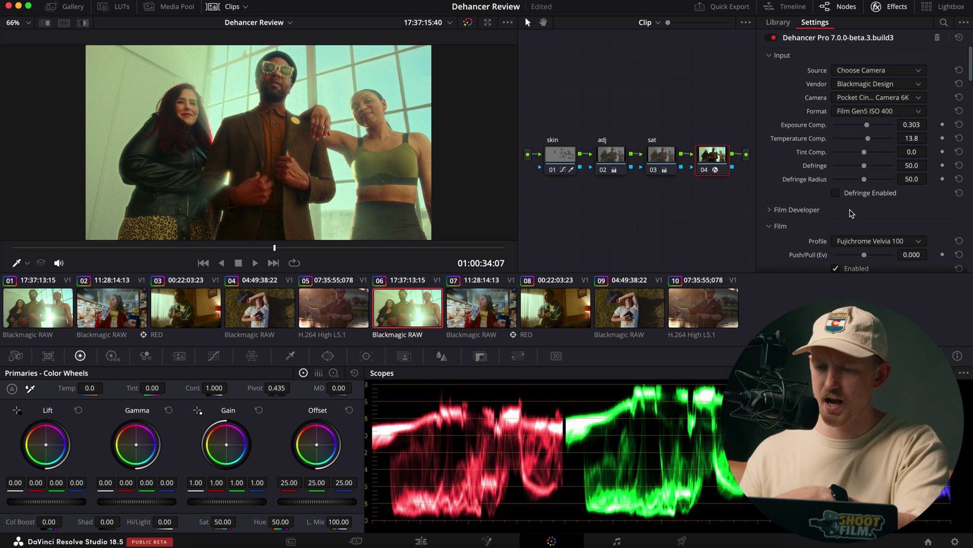
scroll(813, 210, "down", 10)
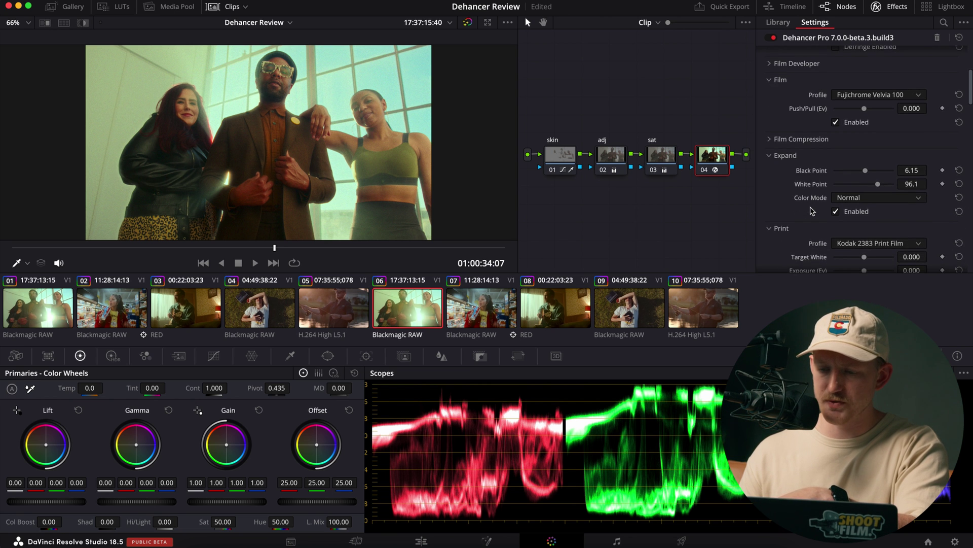
scroll(813, 211, "down", 1)
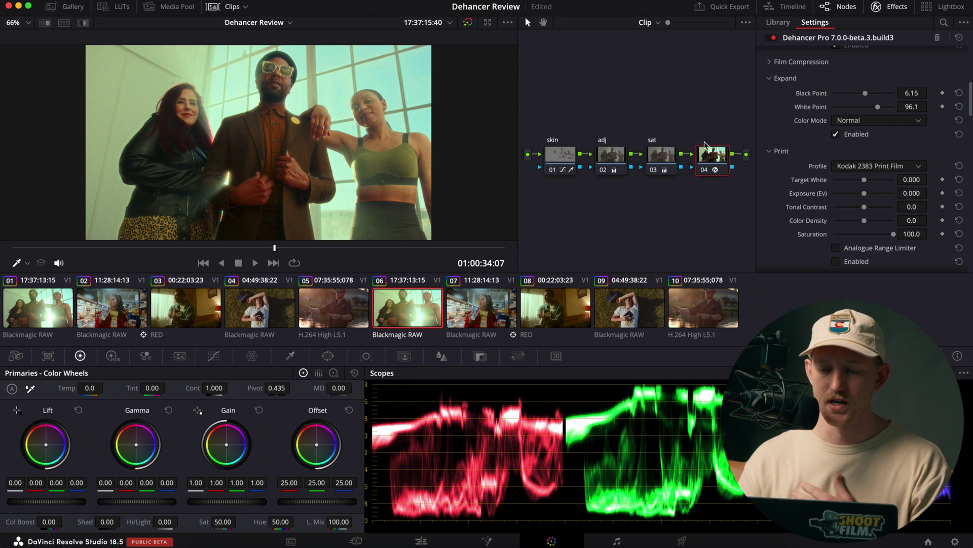
left_click(662, 153)
left_click_drag(235, 502, 219, 502)
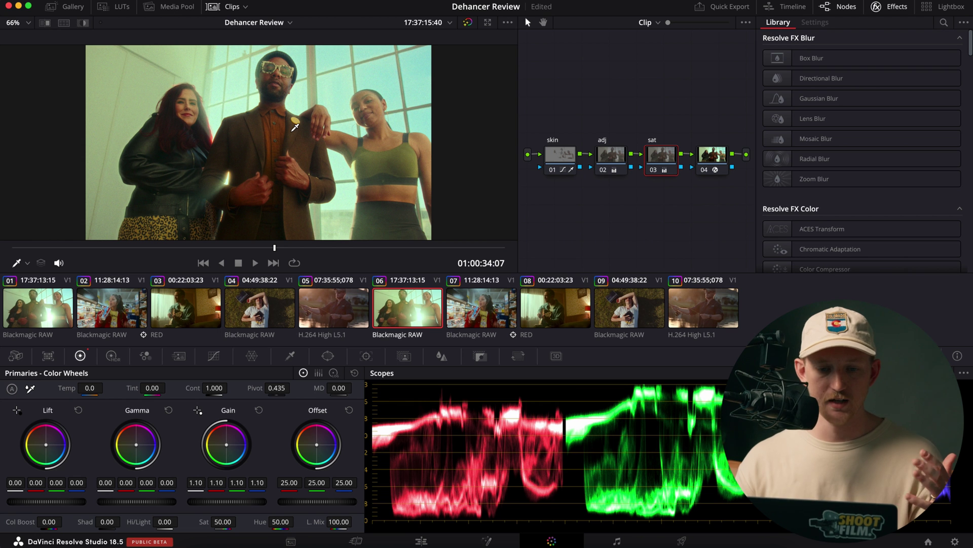
left_click(97, 248)
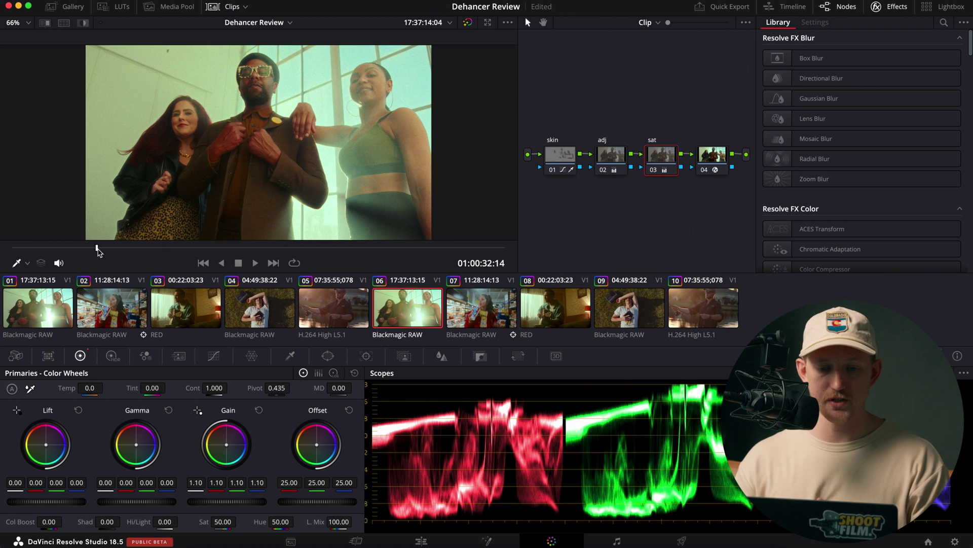
left_click_drag(29, 250, 306, 251)
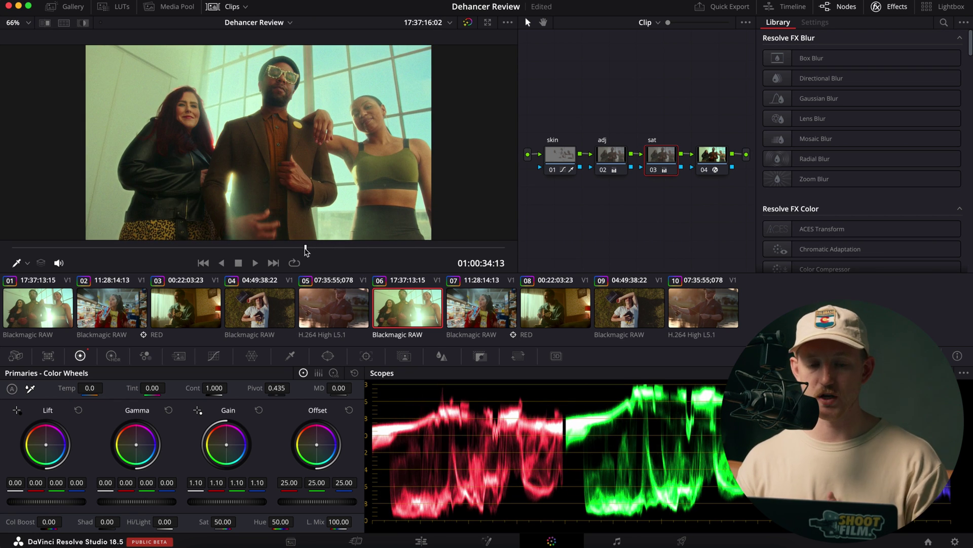